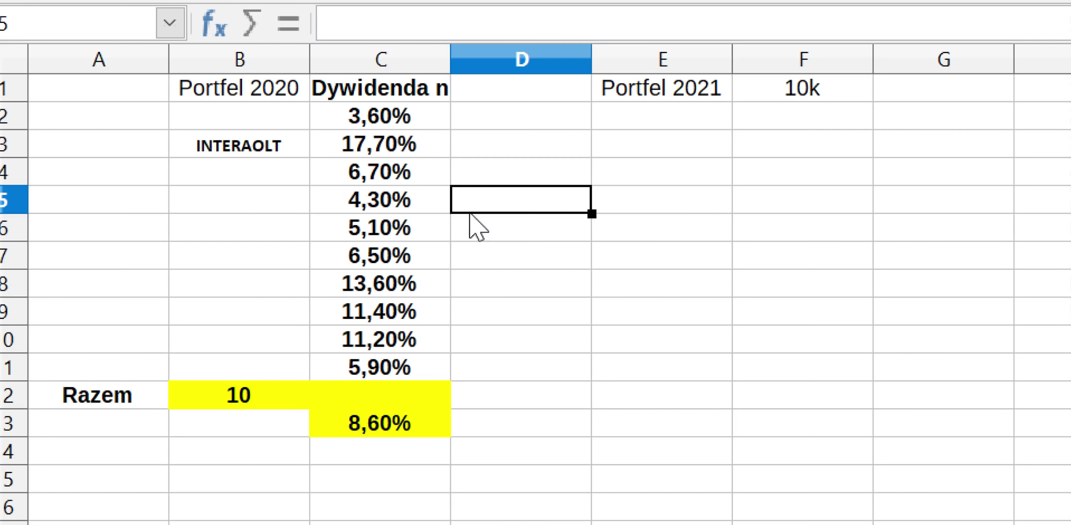
left_click(602, 231)
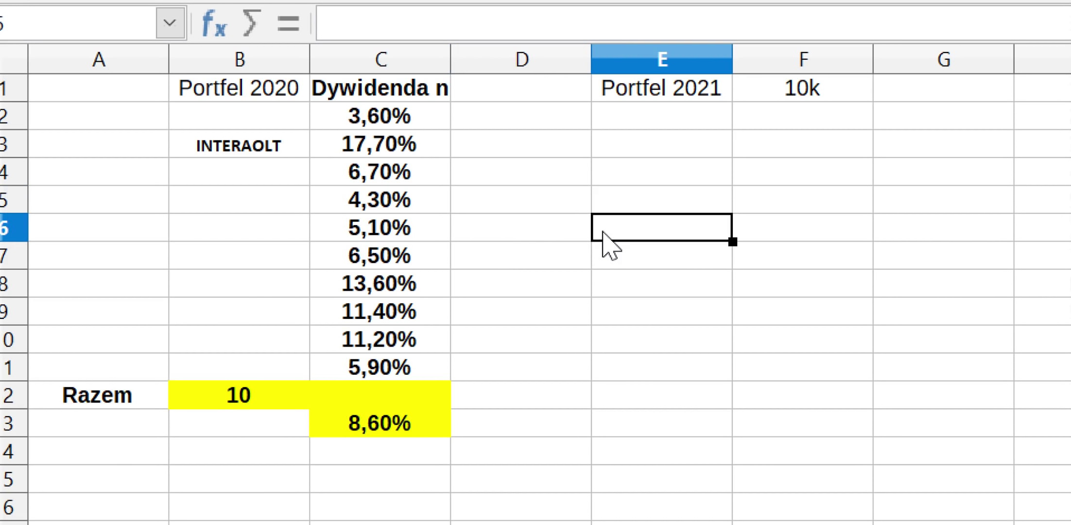
left_click(567, 210)
left_click(612, 229)
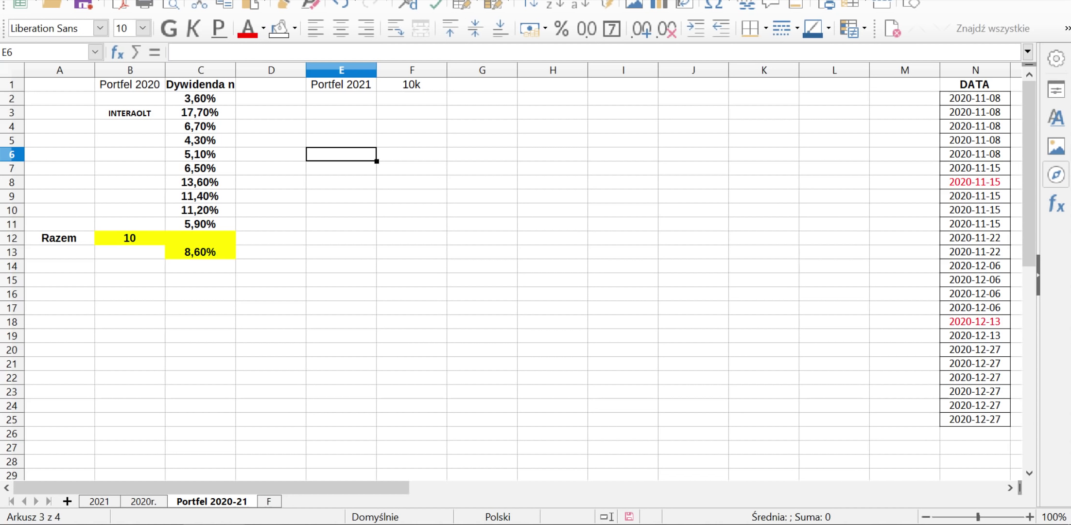
- On the 2020r. sheet, sort the Wypłacone table by Stopa dywidendy in descending order
key("ctrl+Page_Up")
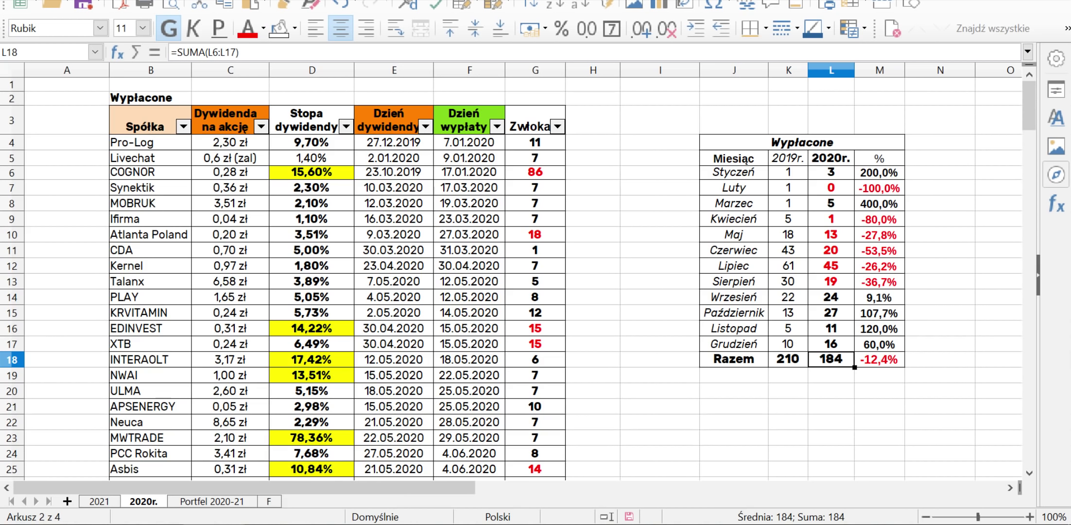
left_click(346, 127)
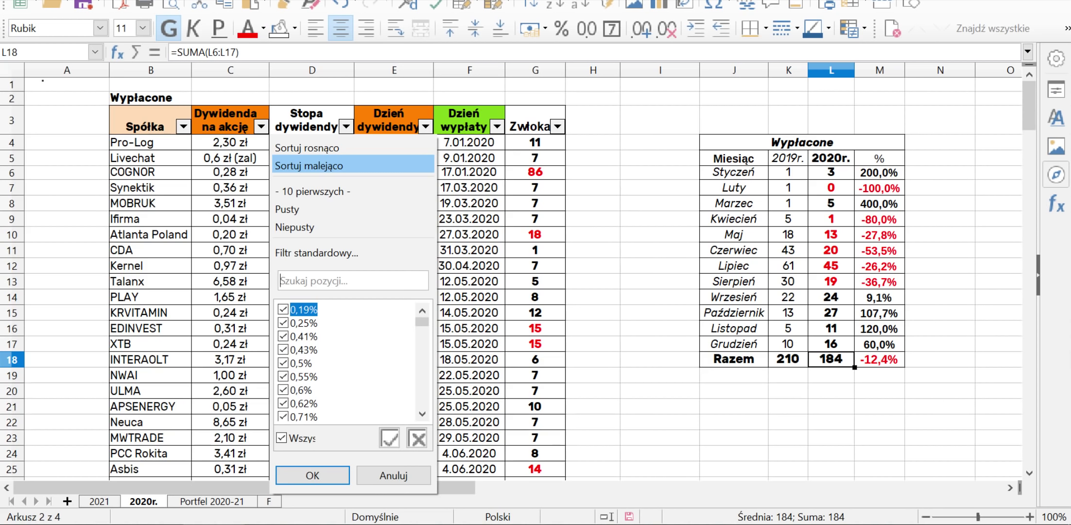
left_click(306, 165)
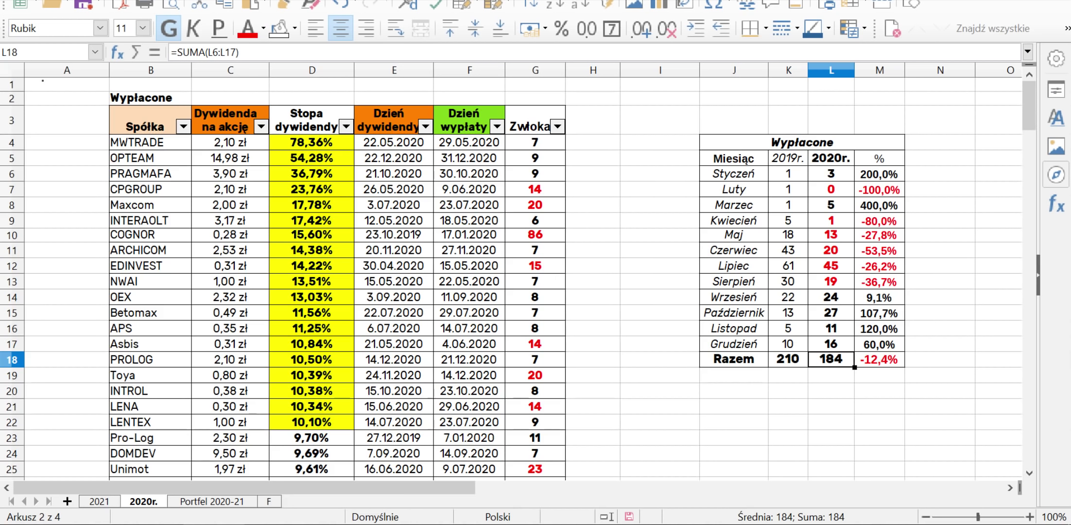
- Go through the highest dividend yields in the Stopa dywidendy column, from MWTRADE down to Asbis
left_click(311, 142)
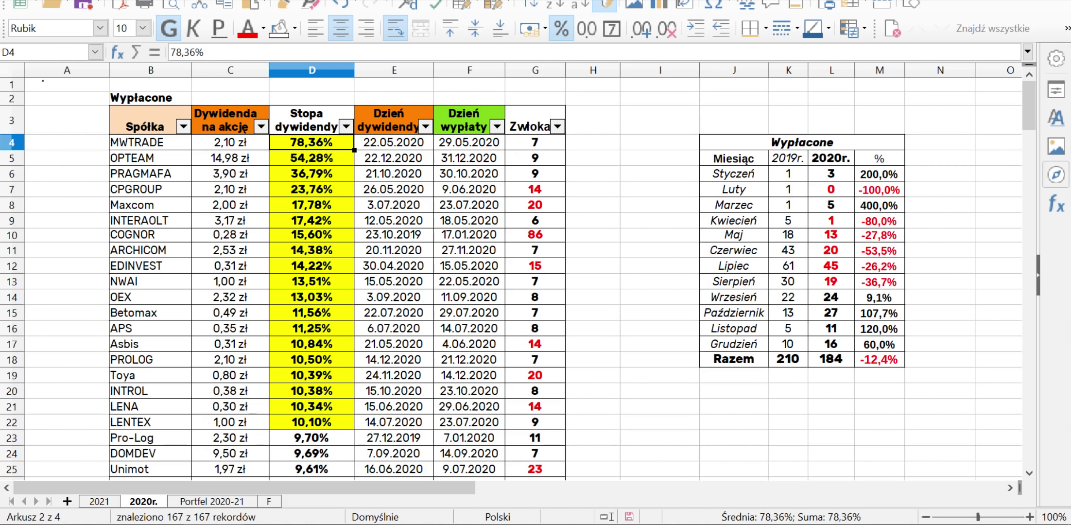
left_click(394, 158)
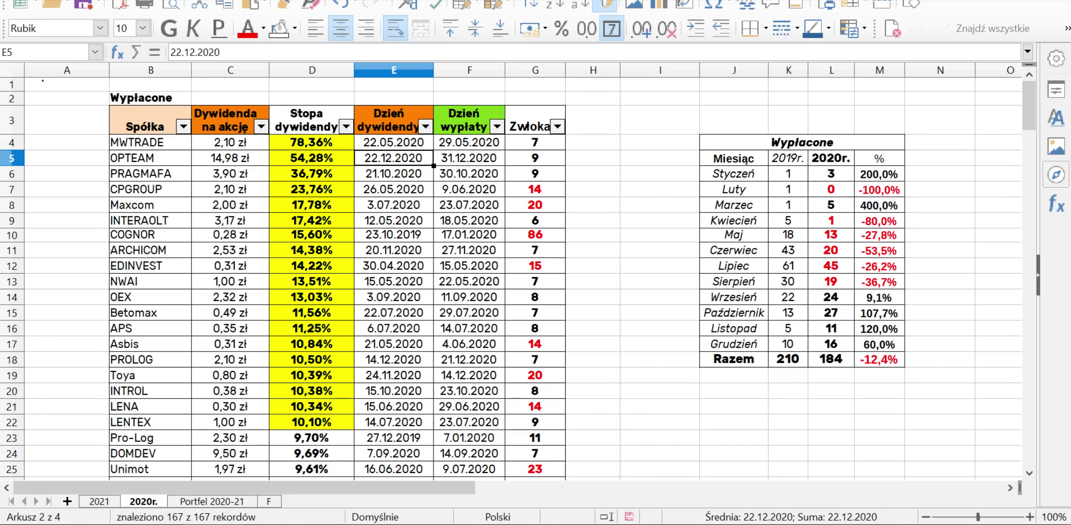
key("Down")
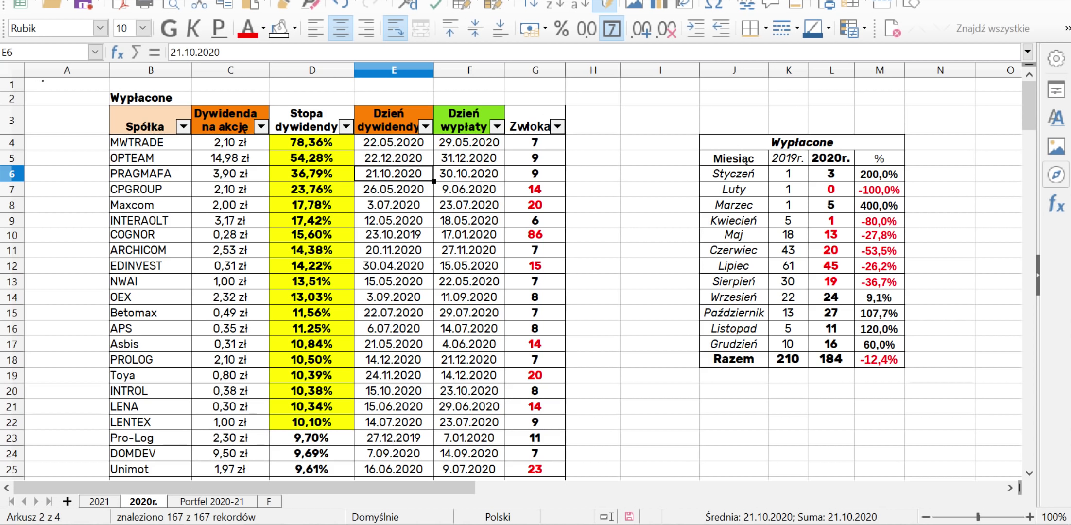
key("Left")
key("Down")
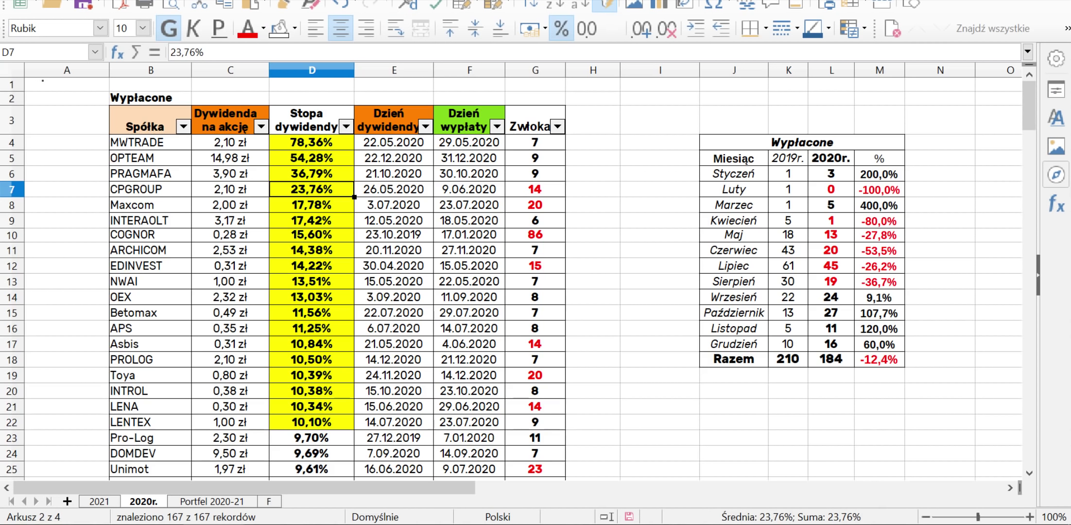
key("Up")
key("Down")
key("Down")
key("Down")
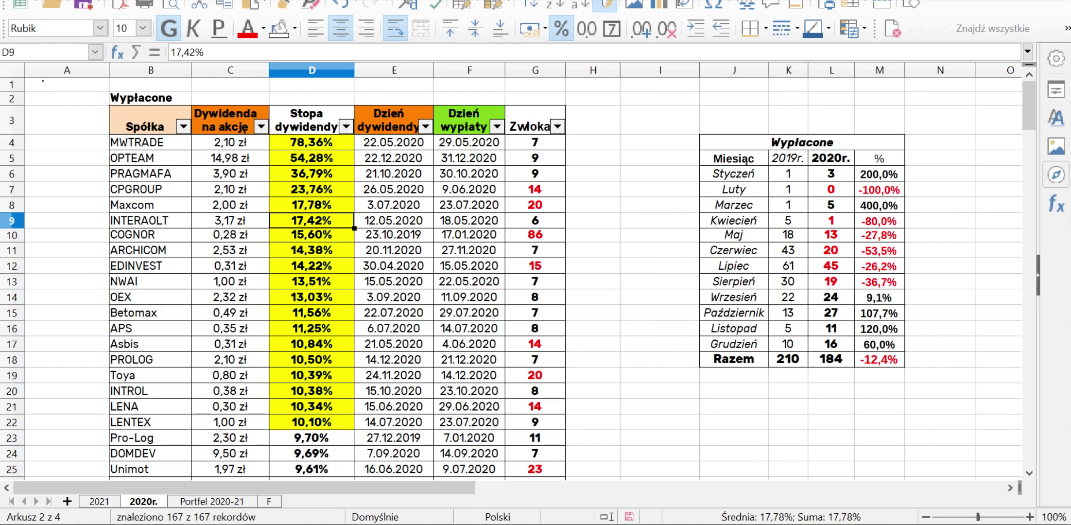
key("Down")
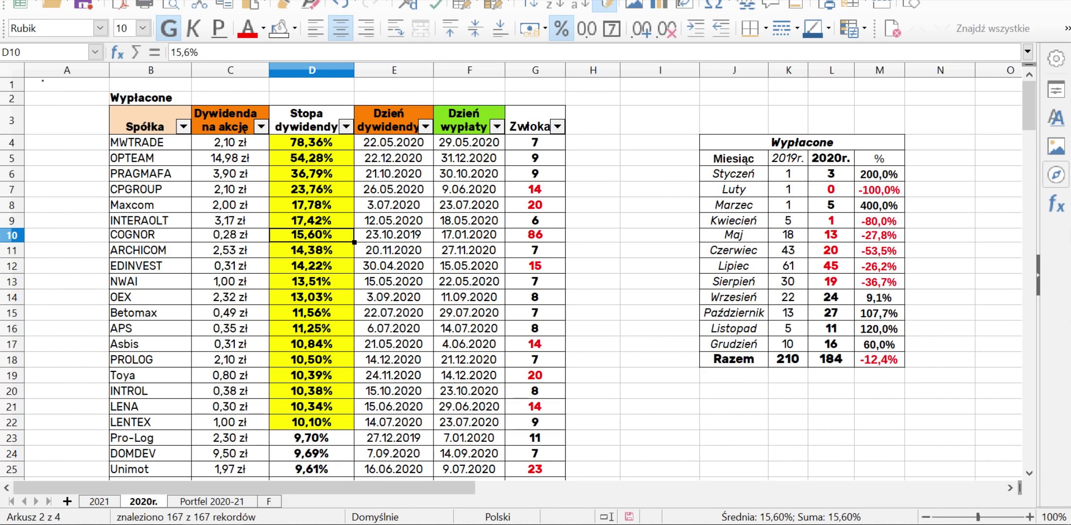
key("Down")
key("Down")
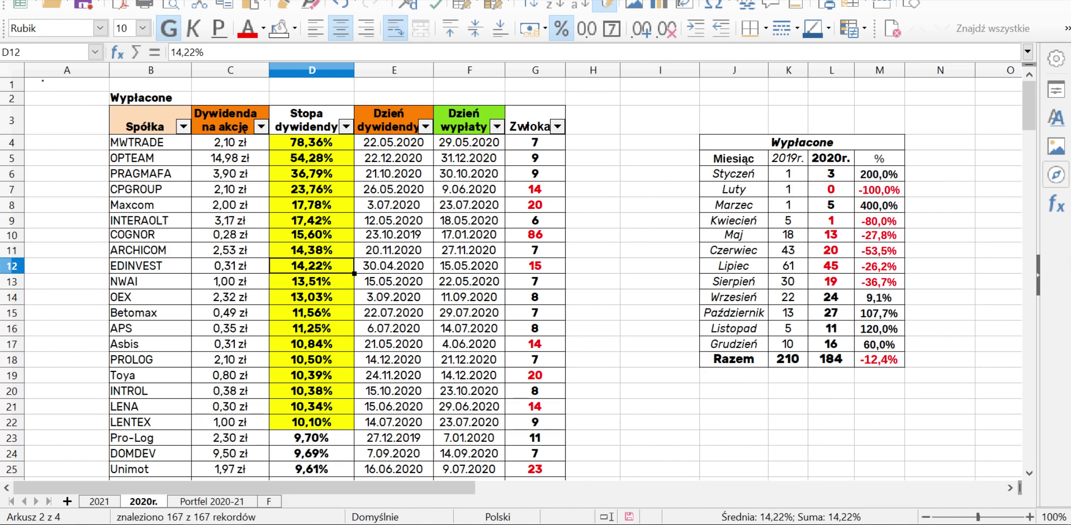
key("Down")
key("Down")
key("Down")
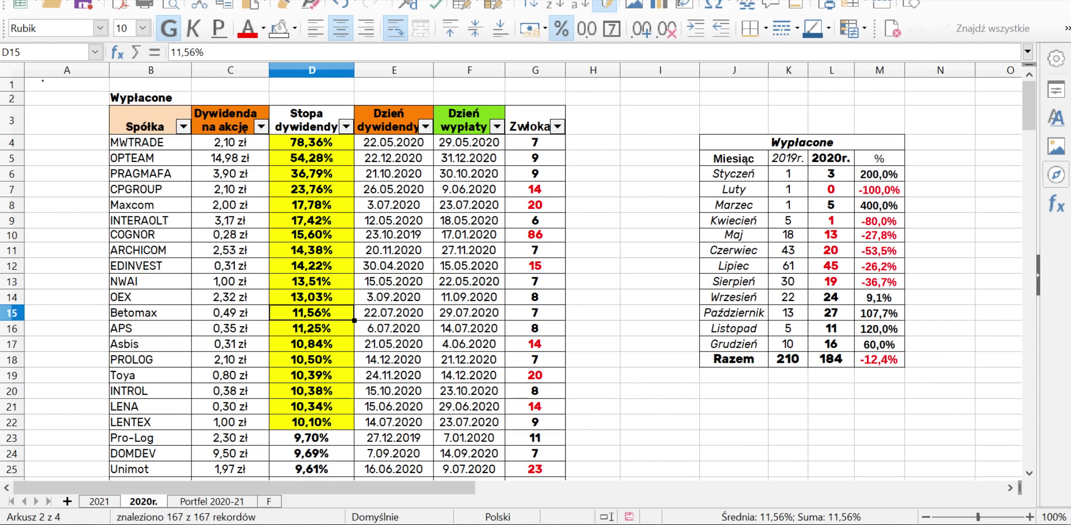
left_click(311, 343)
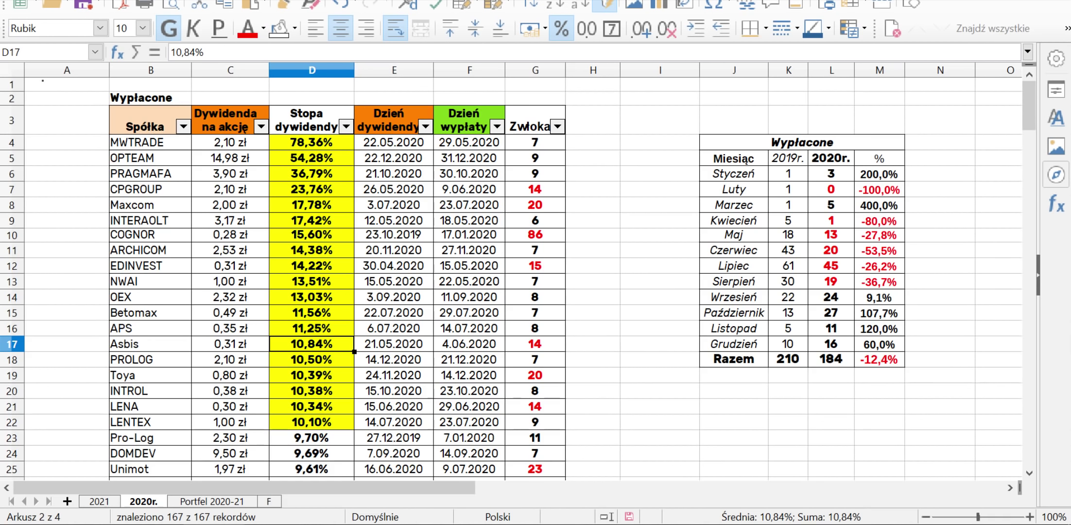
- Review the rest of the sorted dividend payouts below Asbis, down to the last company in the table
scroll(518, 280, "down", 5)
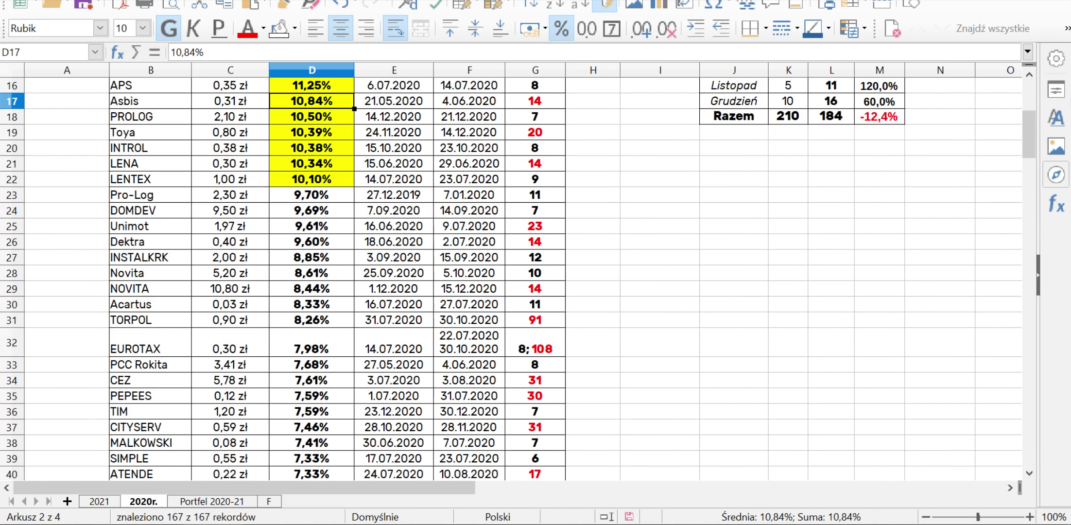
scroll(996, 277, "down", 1)
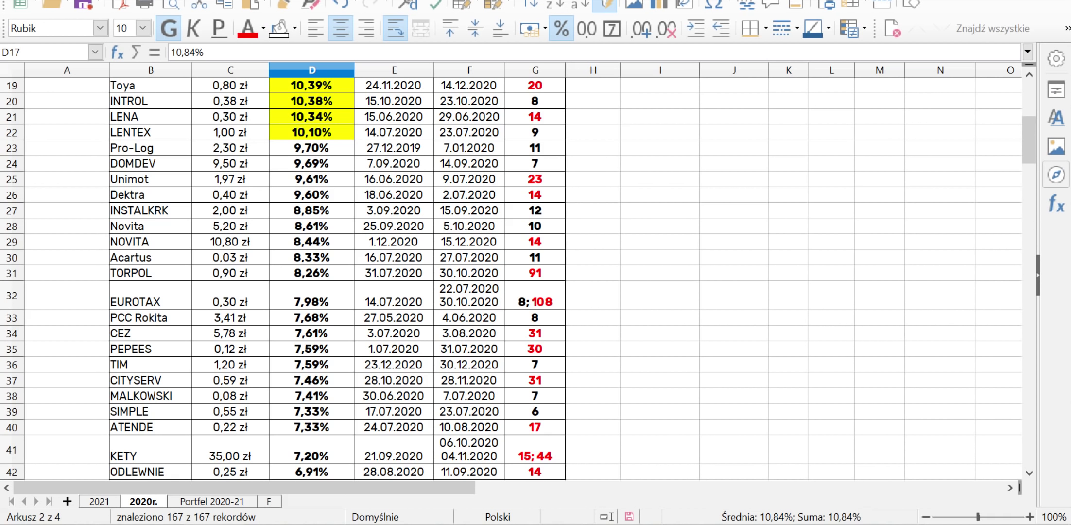
scroll(518, 279, "down", 2)
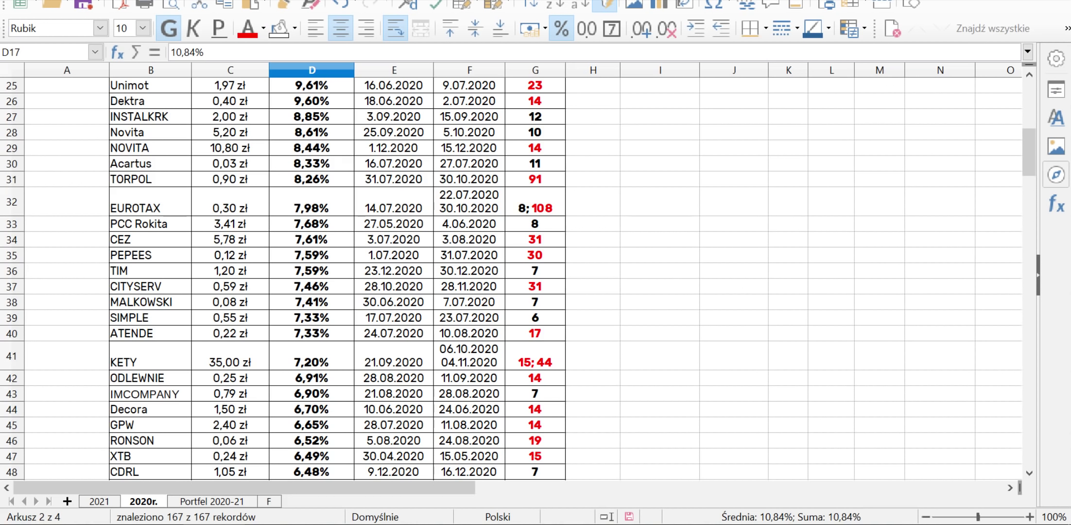
scroll(518, 280, "down", 3)
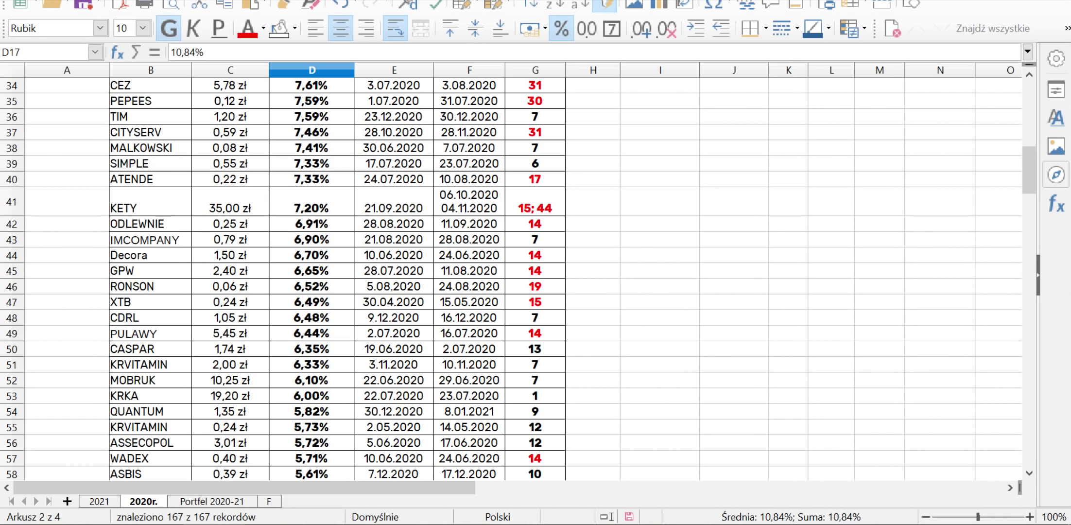
left_click(312, 271)
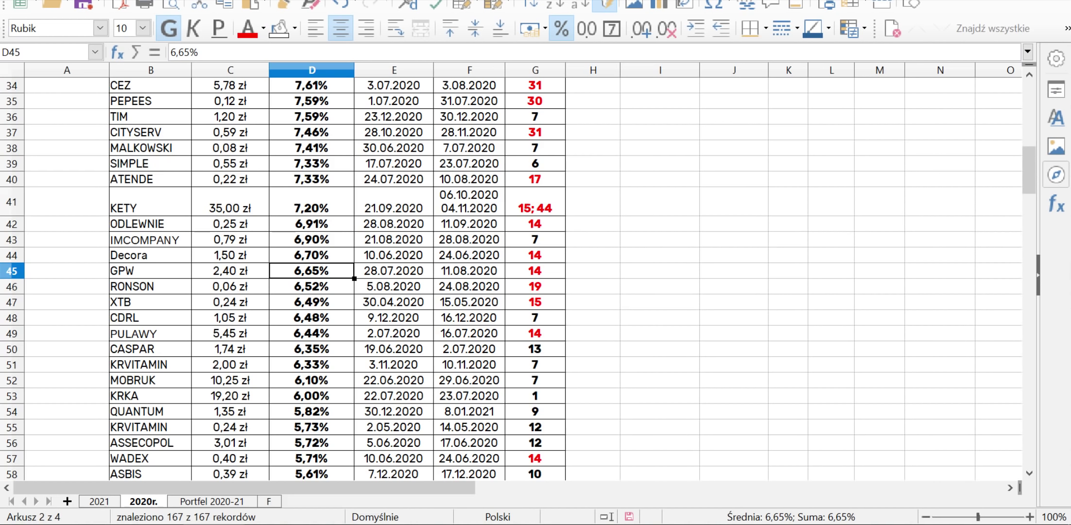
scroll(517, 279, "down", 1)
scroll(518, 280, "down", 2)
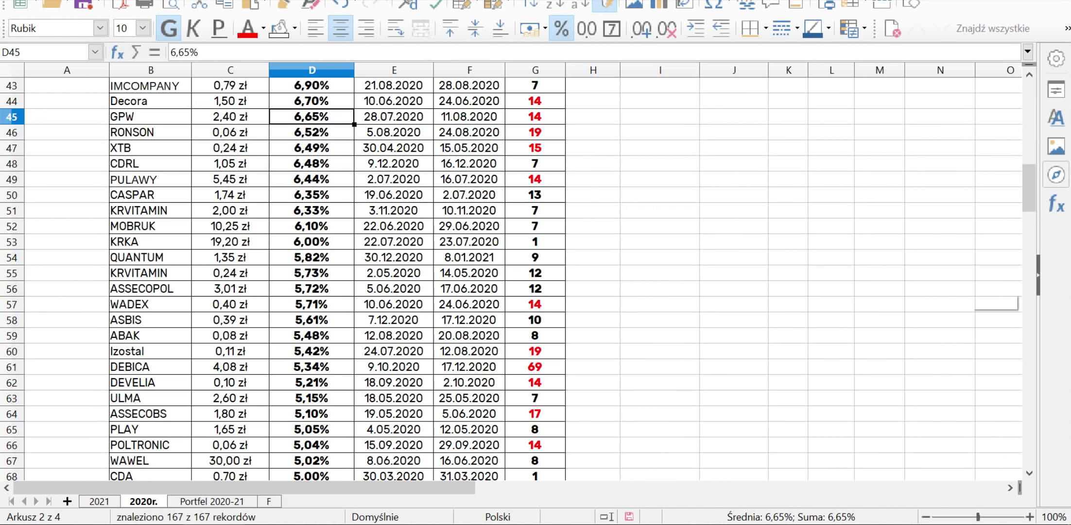
scroll(518, 279, "down", 2)
scroll(518, 280, "down", 11)
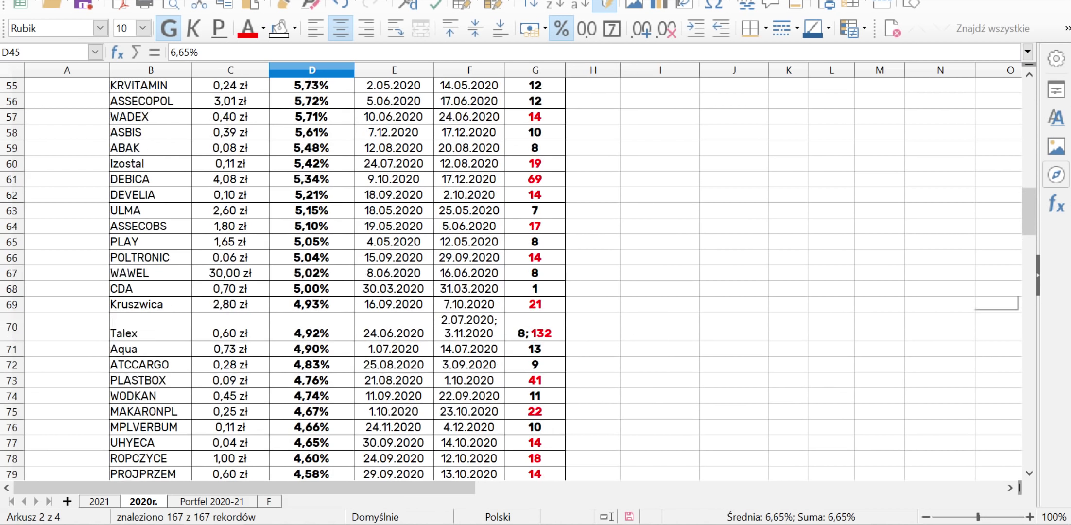
scroll(518, 279, "down", 16)
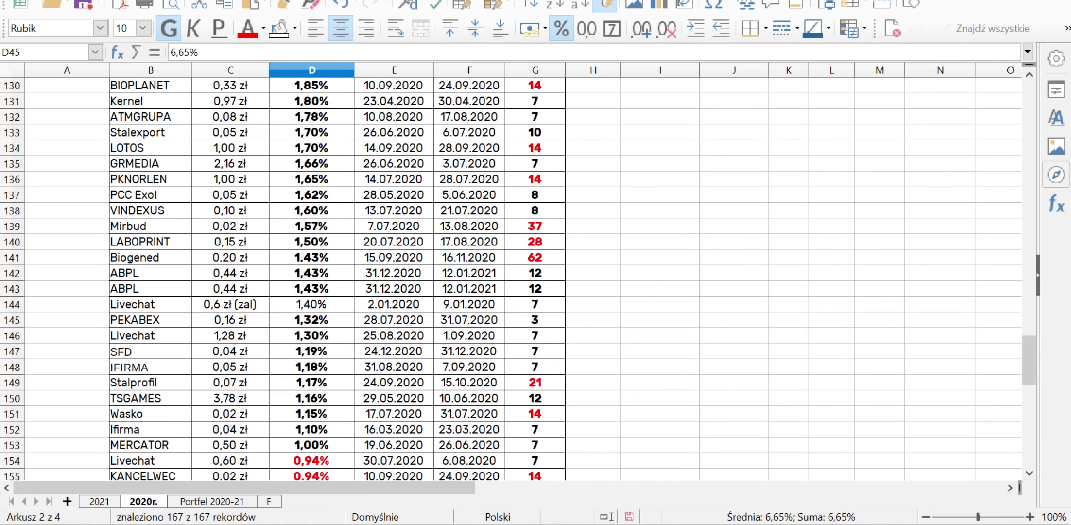
scroll(518, 279, "down", 1)
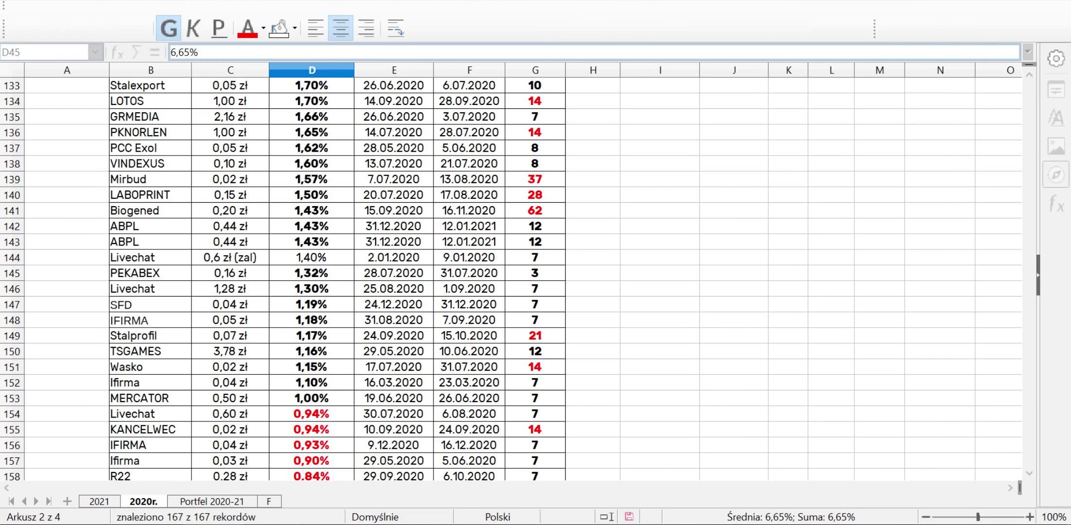
scroll(518, 279, "down", 2)
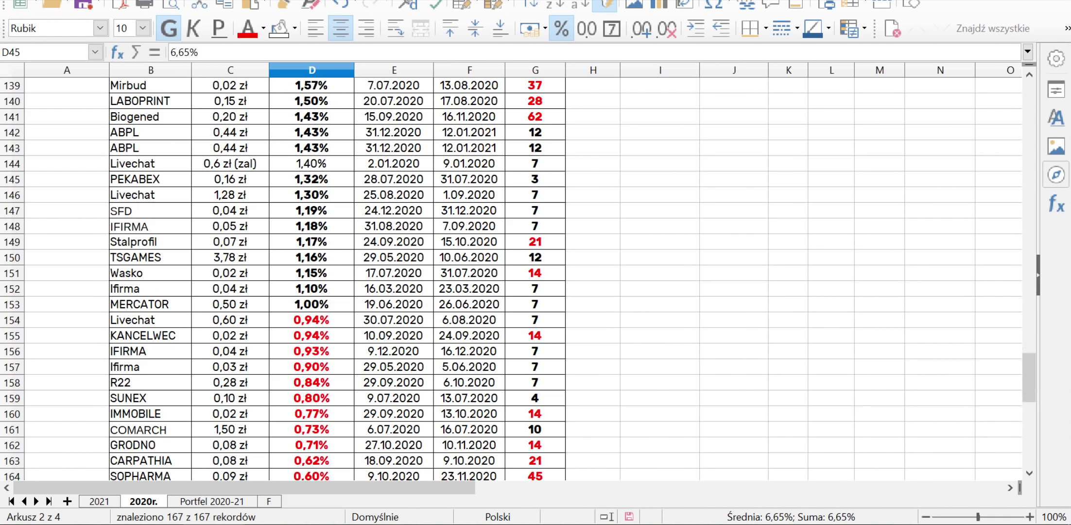
scroll(517, 279, "down", 2)
scroll(518, 280, "down", 1)
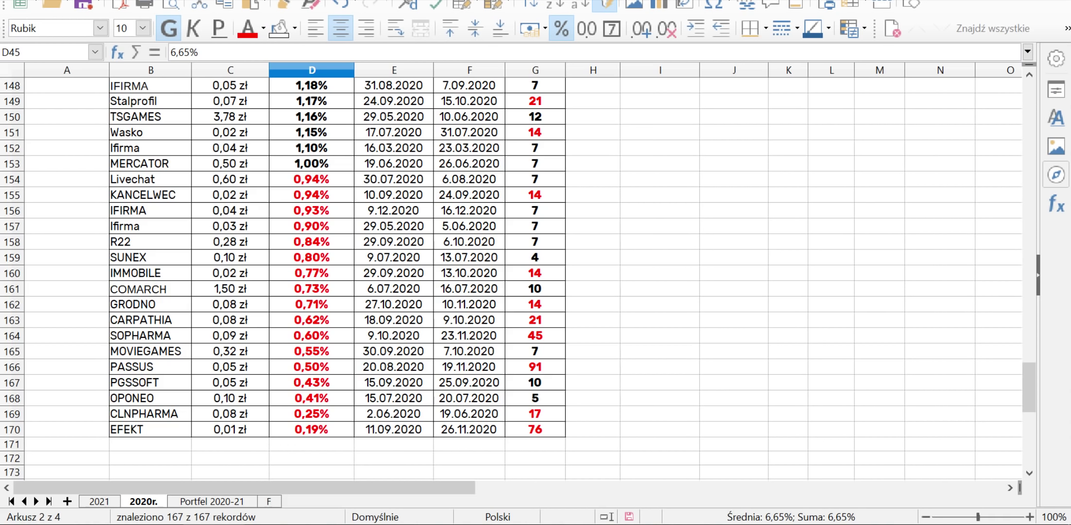
- Examine the lowest dividend yields at the end of the table, from EFEKT up to PASSUS
left_click(659, 273)
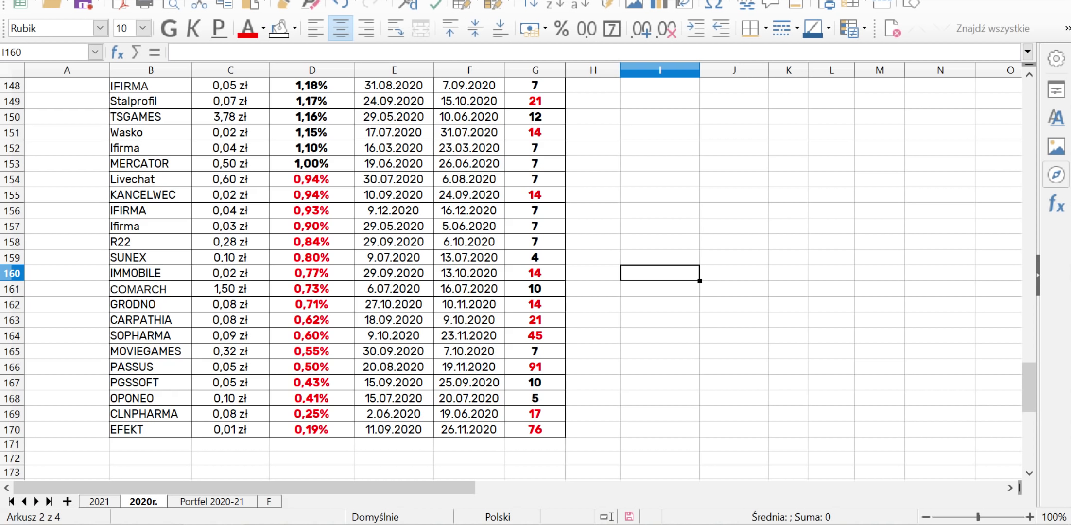
left_click(312, 429)
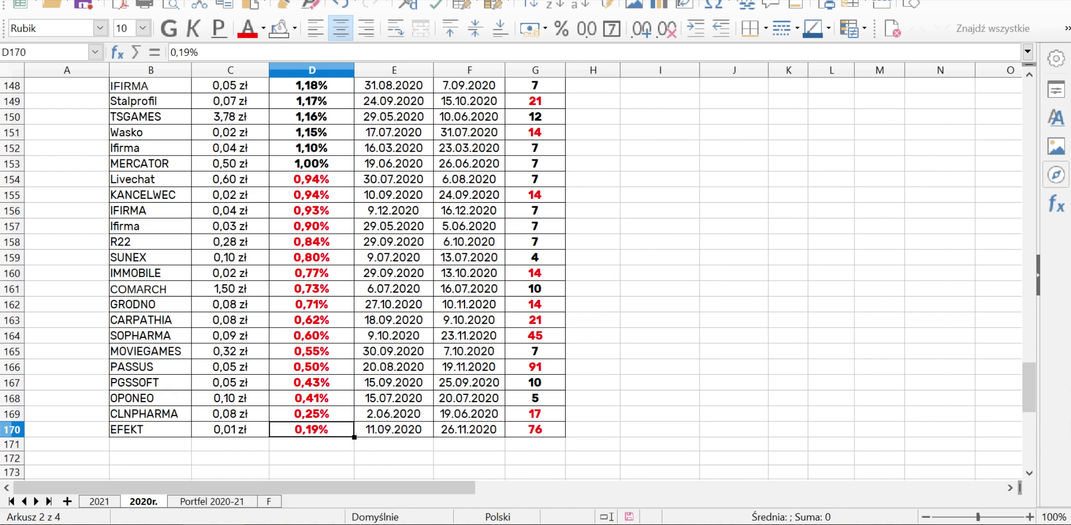
left_click(312, 414)
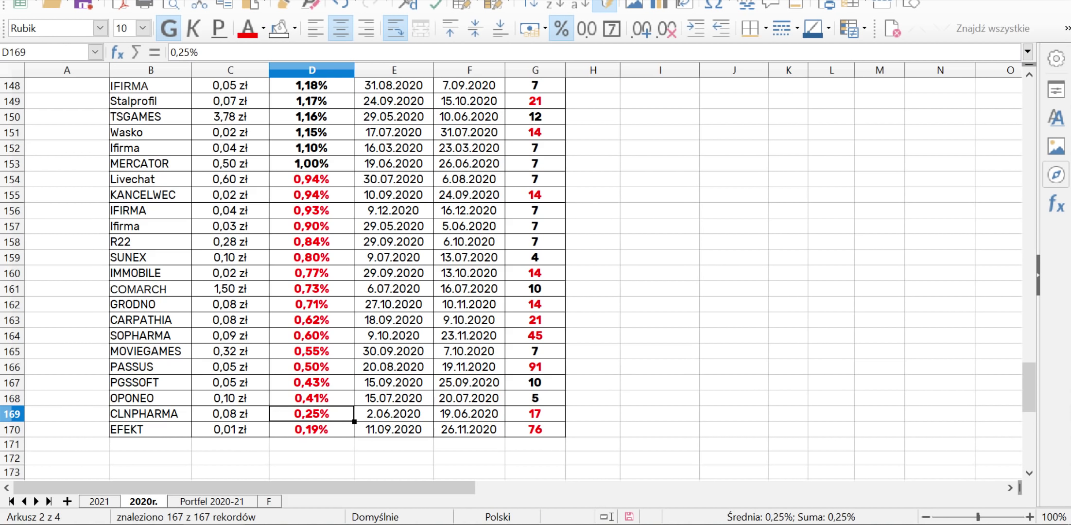
left_click(312, 398)
left_click(312, 382)
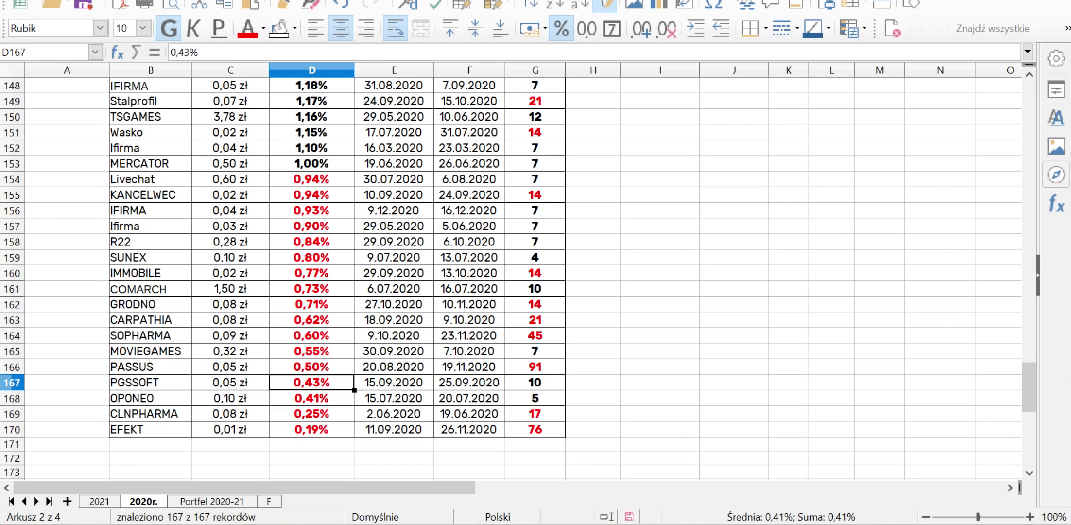
left_click(311, 366)
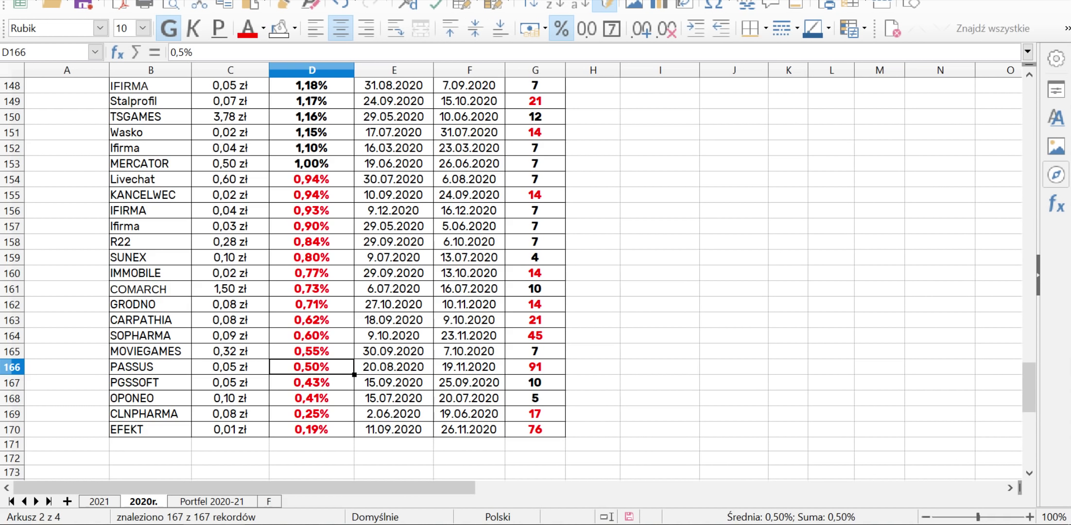
- Look back up through the lower half of the sorted dividend list, from PASSUS to around SNIEZKA
scroll(511, 279, "up", 1)
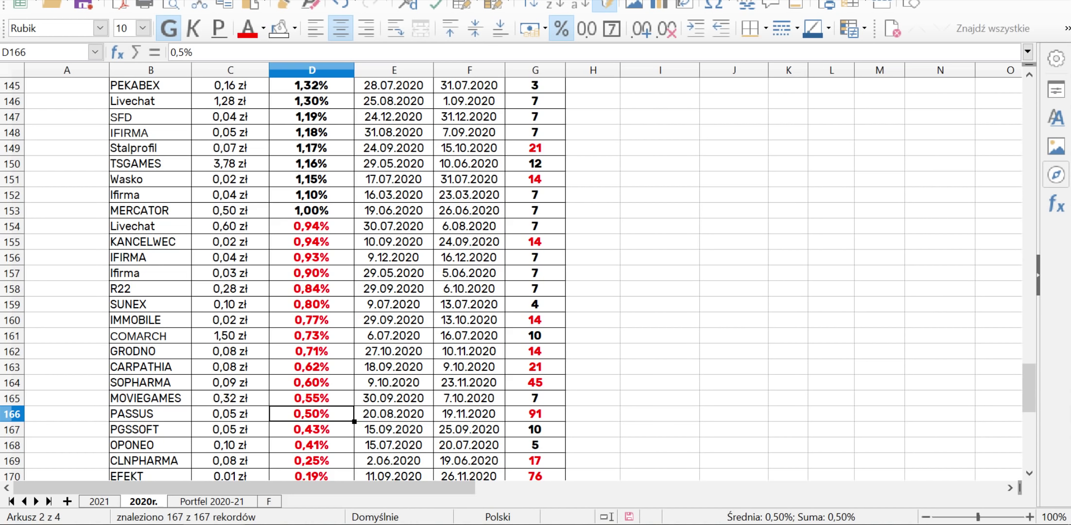
scroll(534, 277, "up", 7)
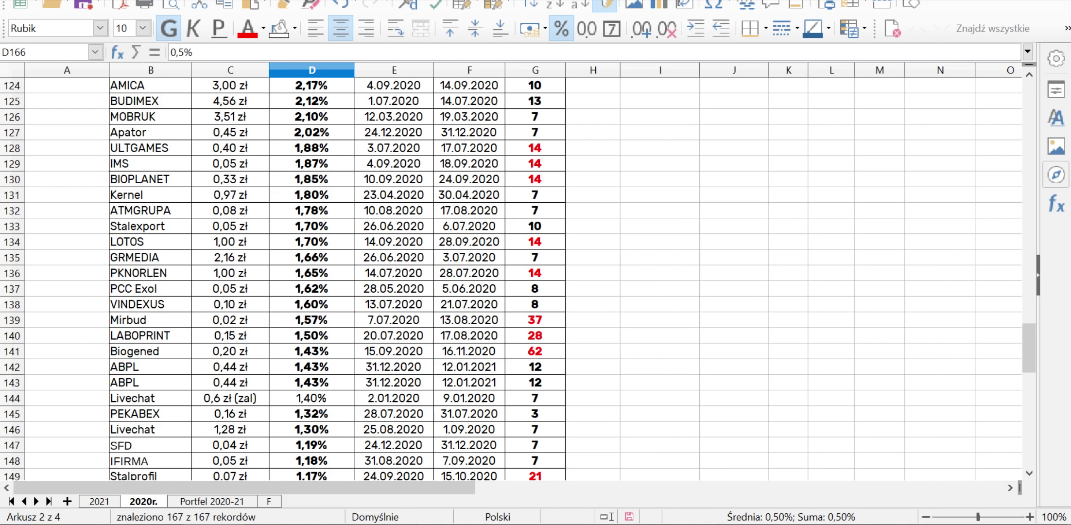
left_click(659, 288)
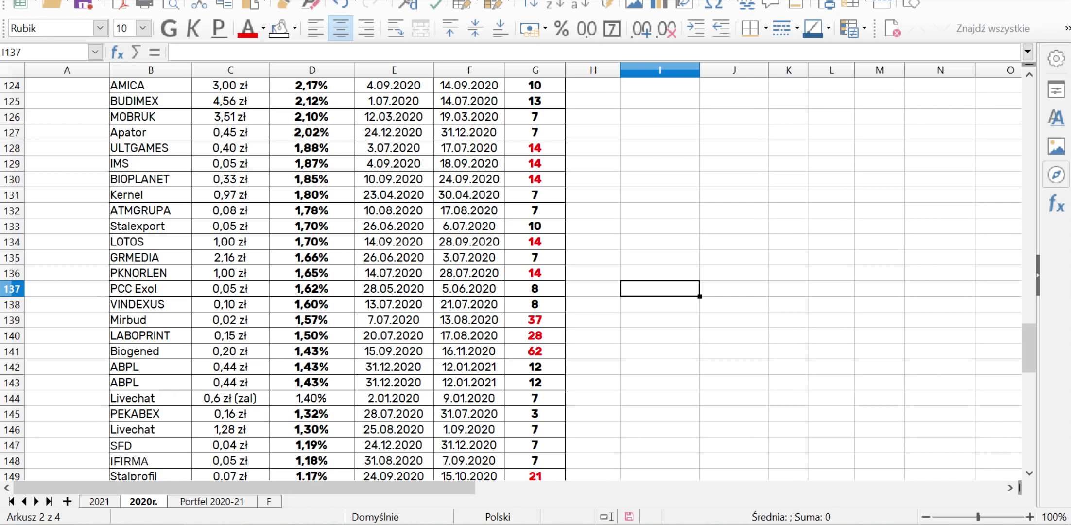
left_click(659, 272)
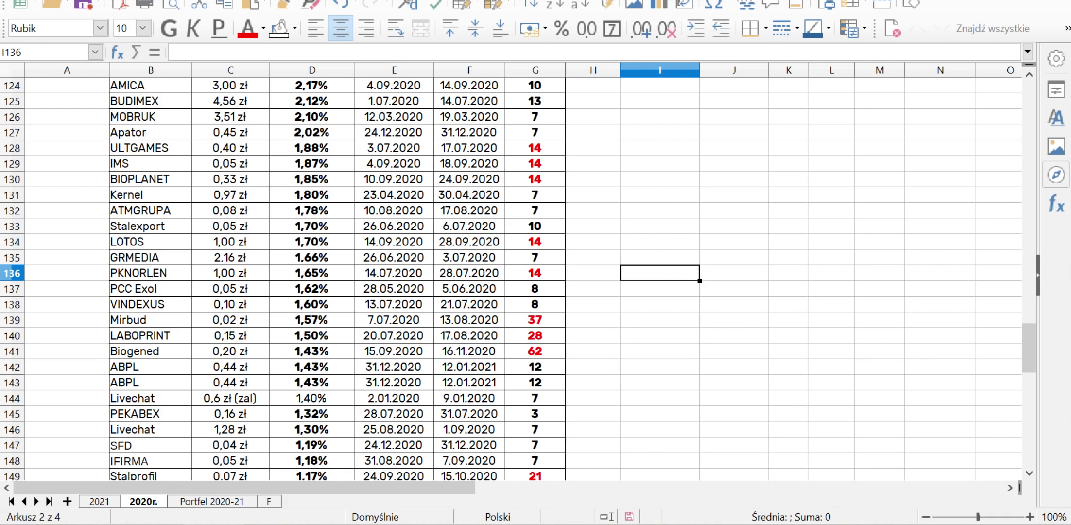
left_click_drag(1029, 348, 1029, 299)
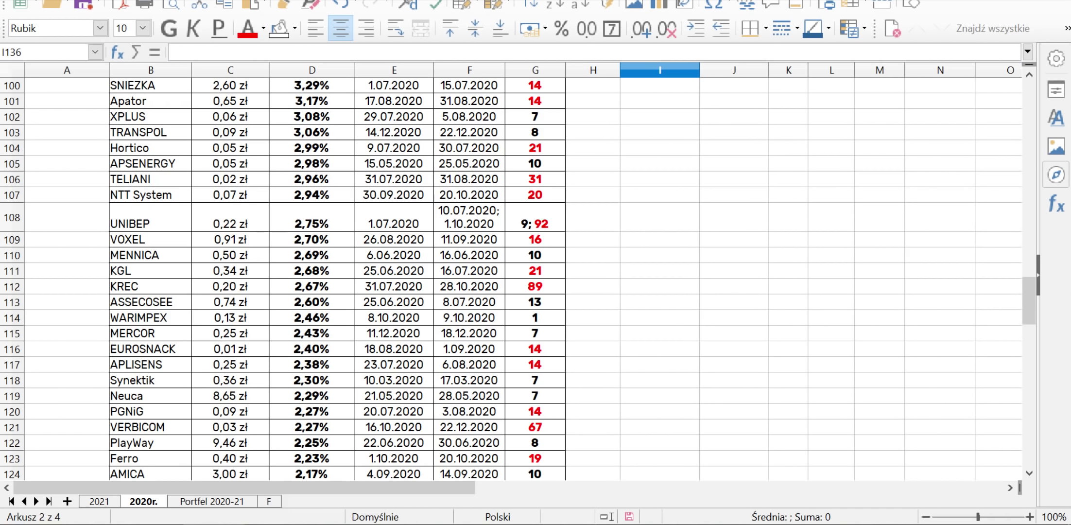
- Sort the 2020 dividend payouts by Zwłoka in ascending order
left_click_drag(1029, 300, 1029, 103)
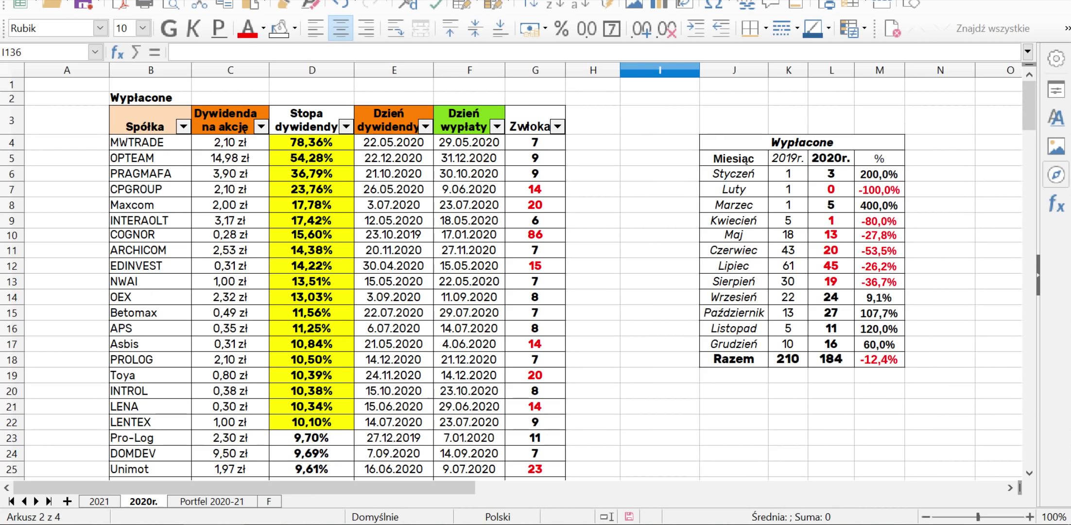
left_click(558, 126)
left_click(549, 142)
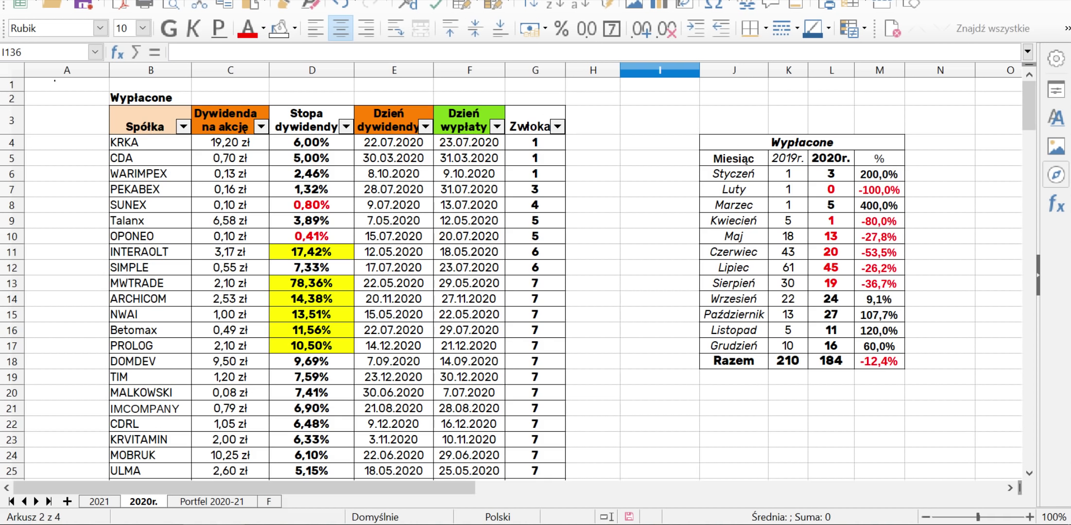
left_click(659, 205)
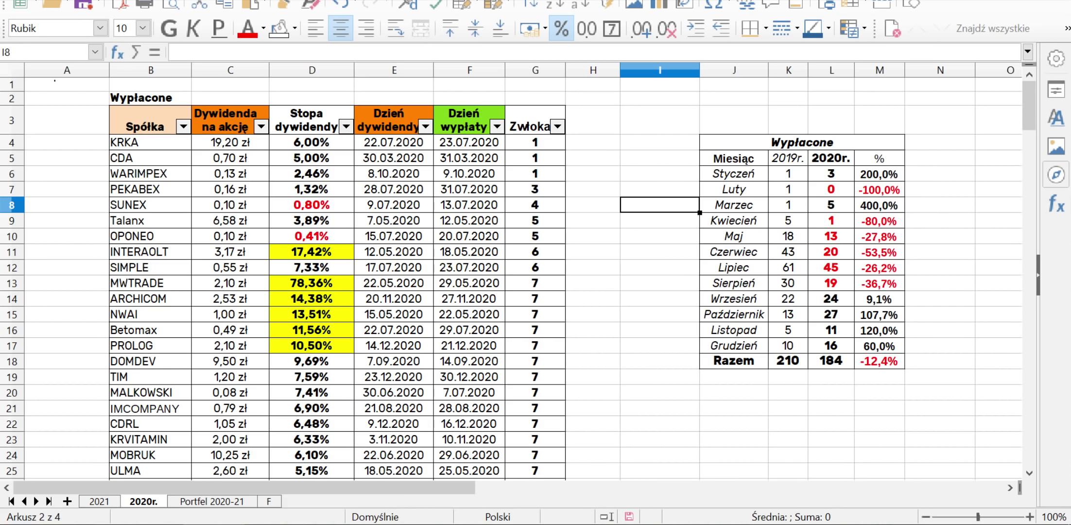
- Sort the 2020 payouts by Zwłoka in descending order and look through the companies with the longest payment delays
left_click(557, 126)
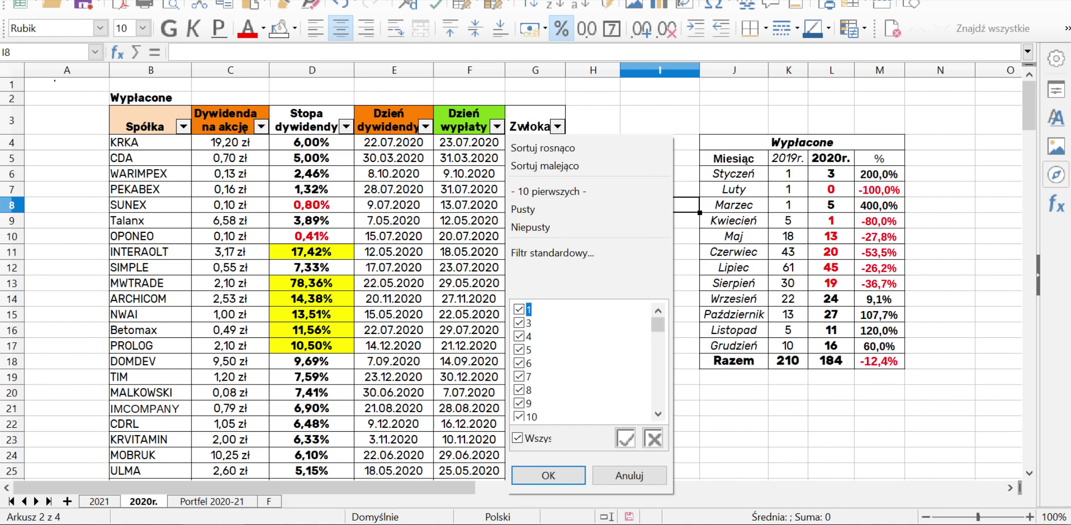
left_click(535, 164)
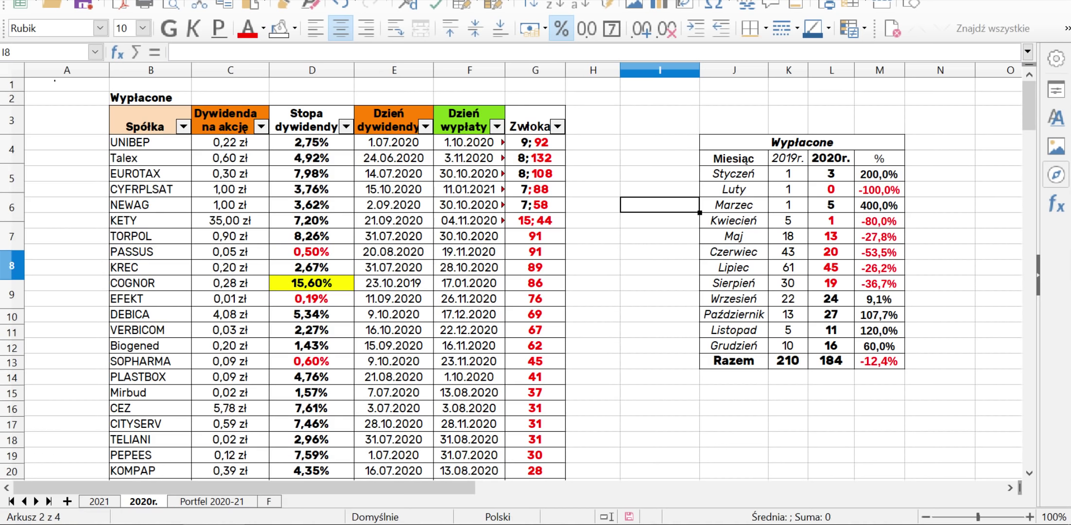
scroll(510, 272, "down", 2)
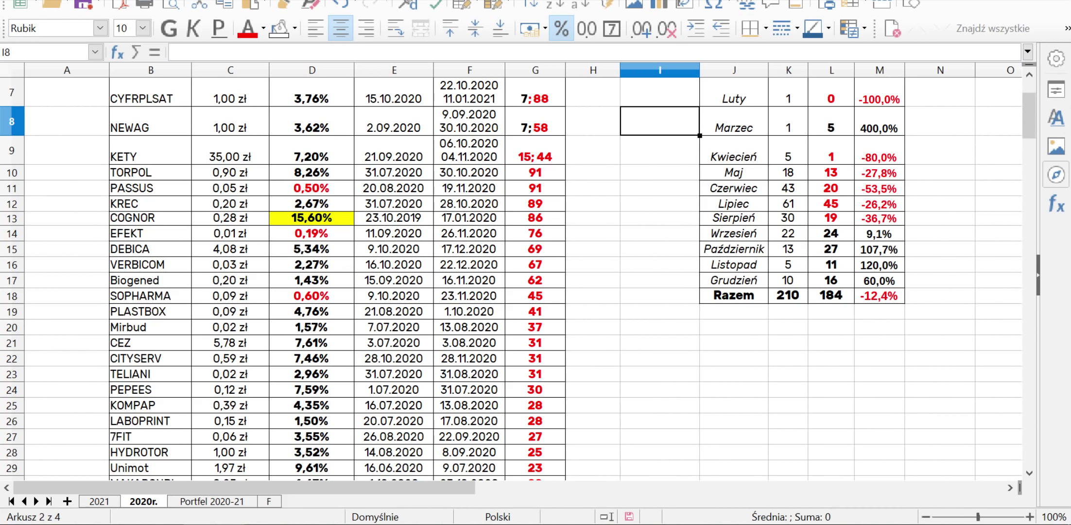
left_click(535, 188)
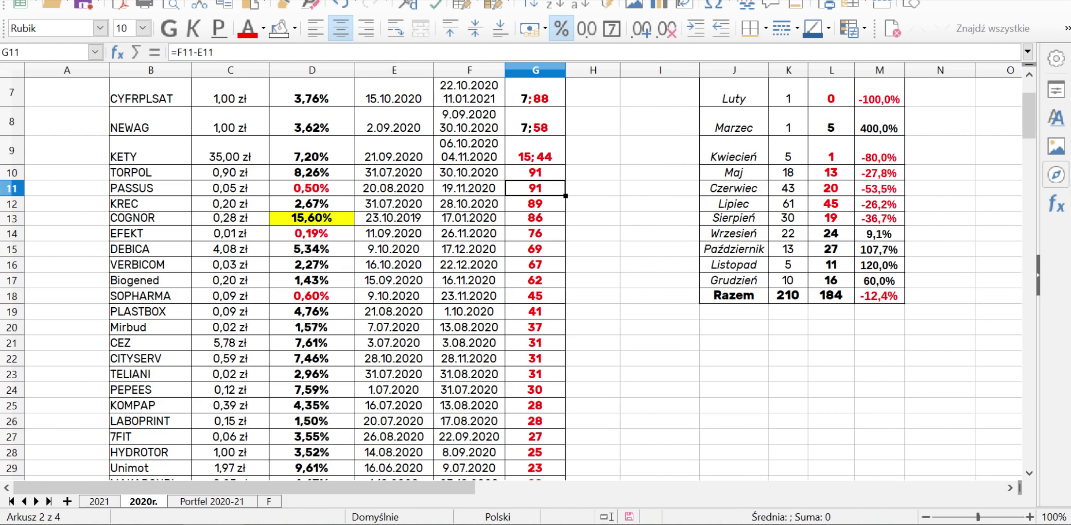
scroll(511, 272, "down", 2)
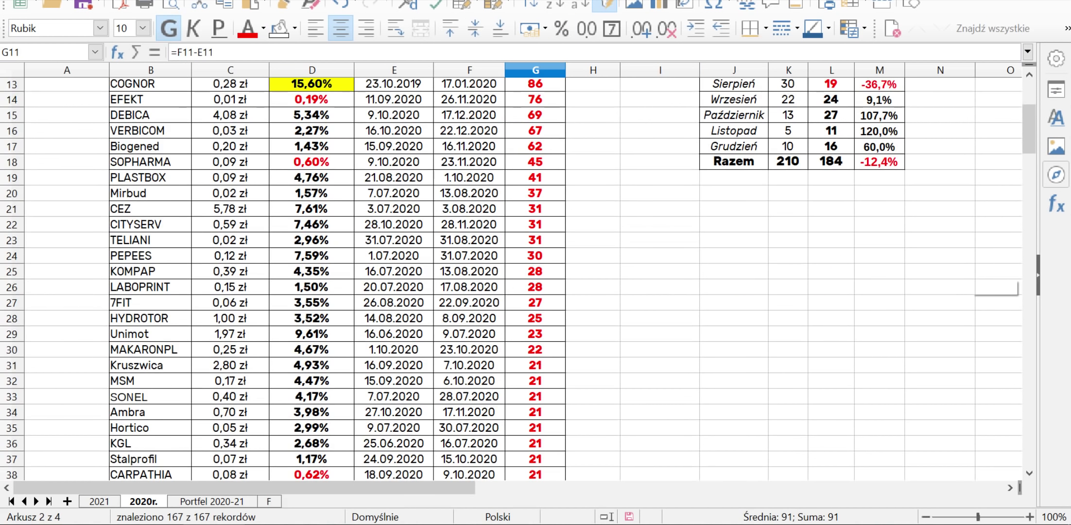
scroll(510, 277, "up", 3)
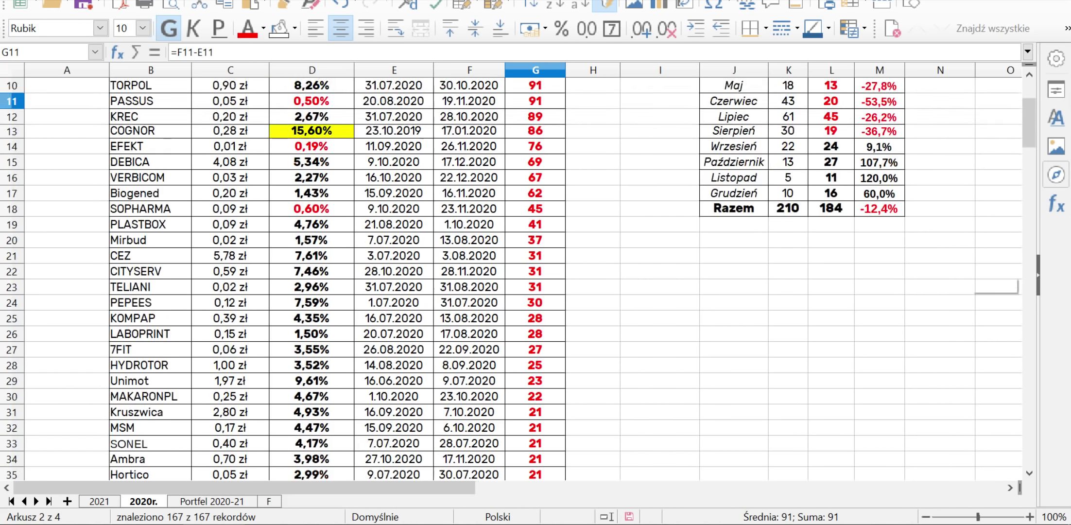
scroll(510, 277, "up", 1)
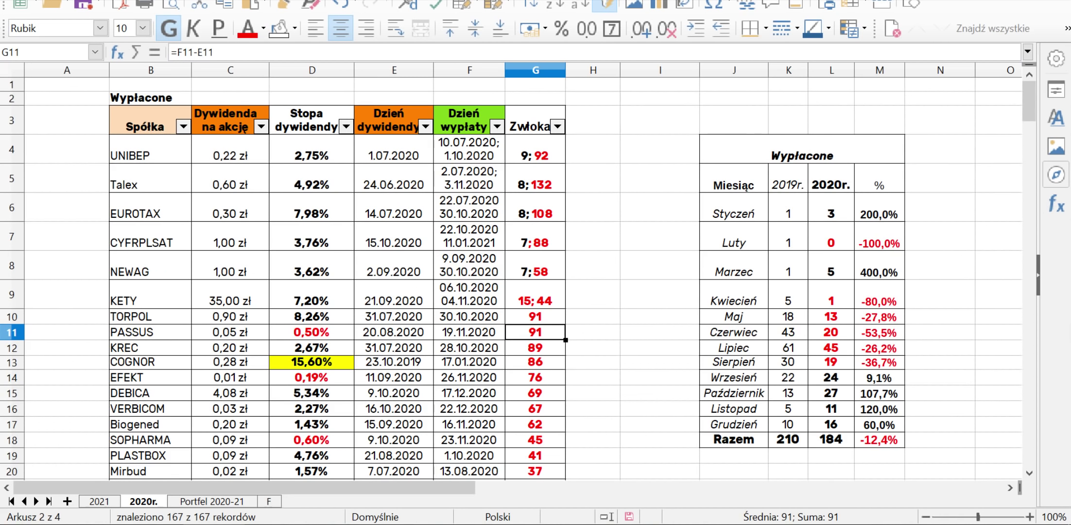
- Sort the payout table by Stopa dywidendy in descending order
left_click(345, 126)
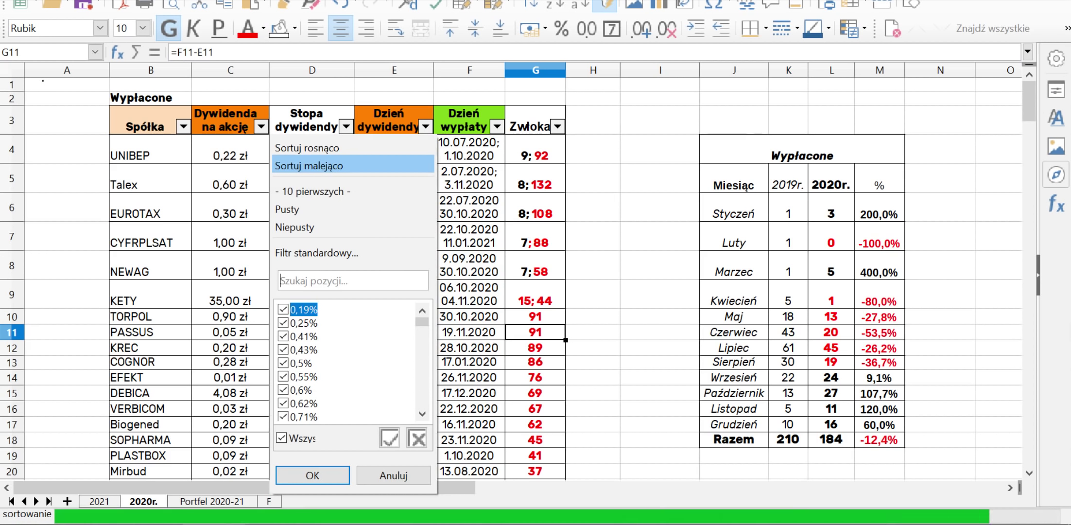
left_click(311, 157)
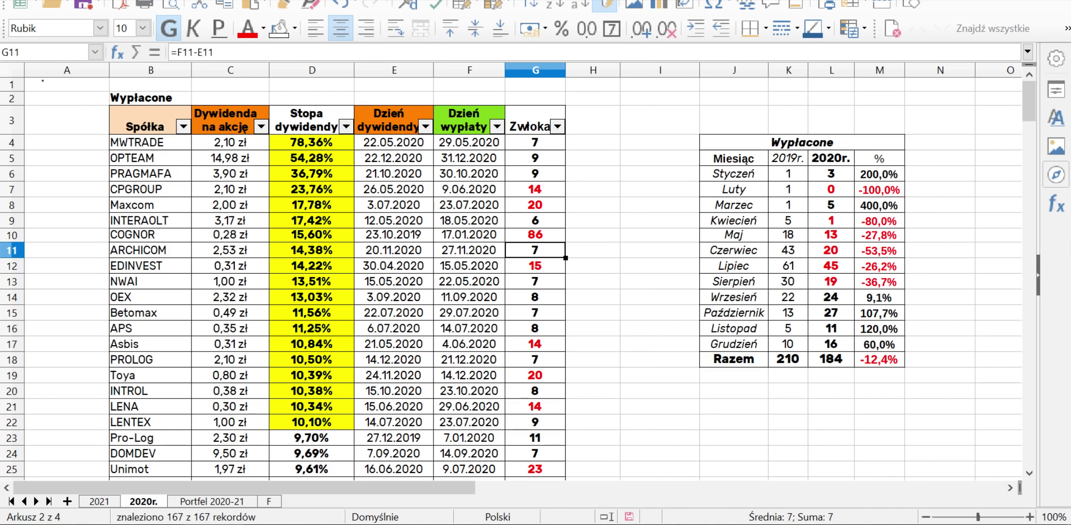
left_click(592, 204)
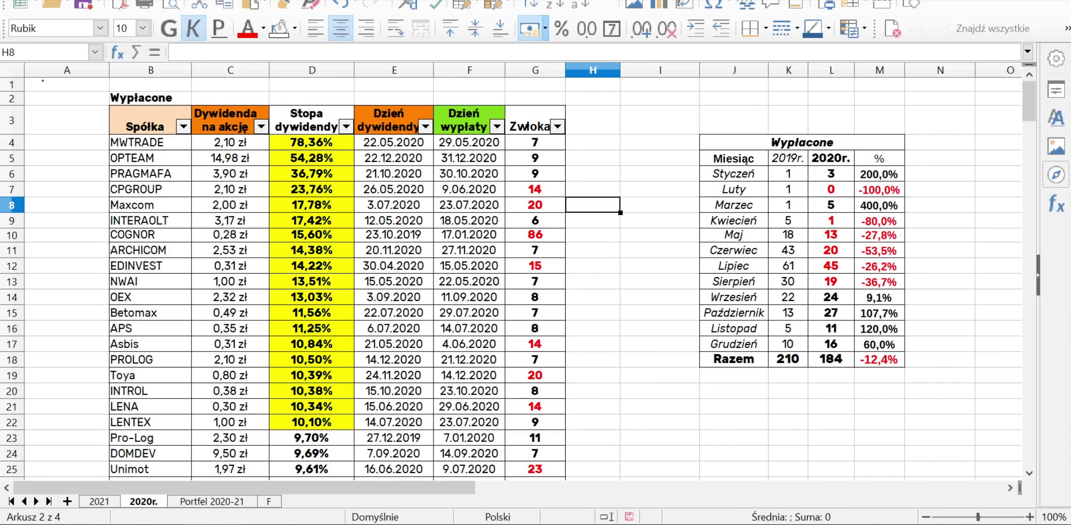
left_click(660, 204)
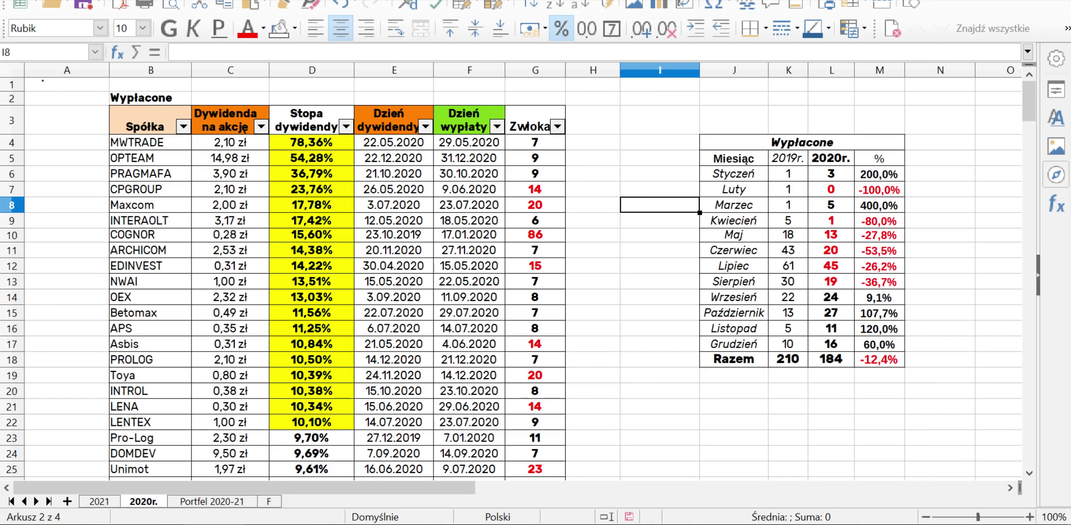
- Open the Portfel 2020-21 sheet and look at the dividend yields of the 2020 portfolio
key("ctrl+Page_Down")
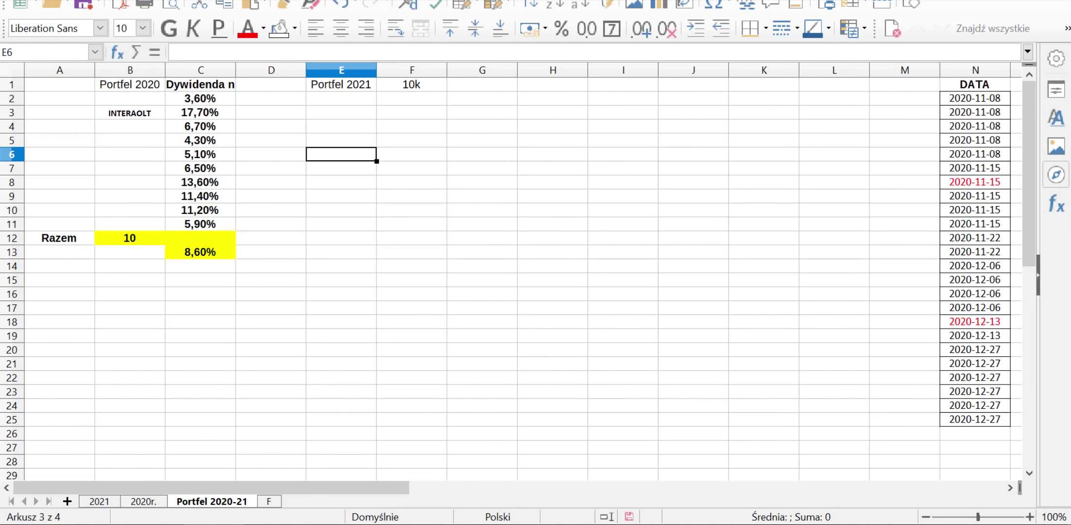
left_click(270, 252)
left_click(270, 266)
left_click(270, 280)
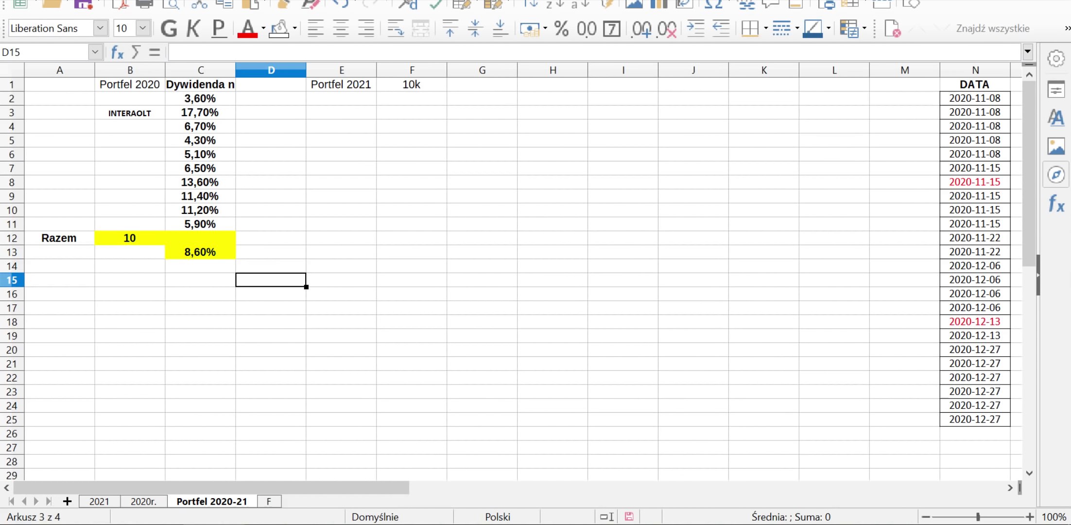
- Return to the 2020r. sheet and check PRAGMAFA's dividend yield and Maxcom's dividend per share
key("ctrl+Page_Up")
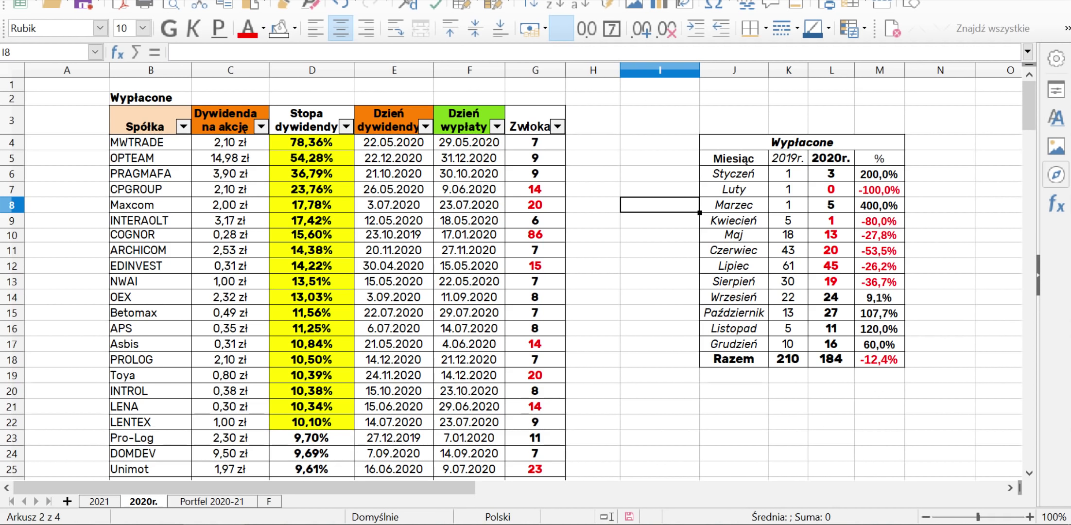
left_click(312, 174)
left_click(230, 205)
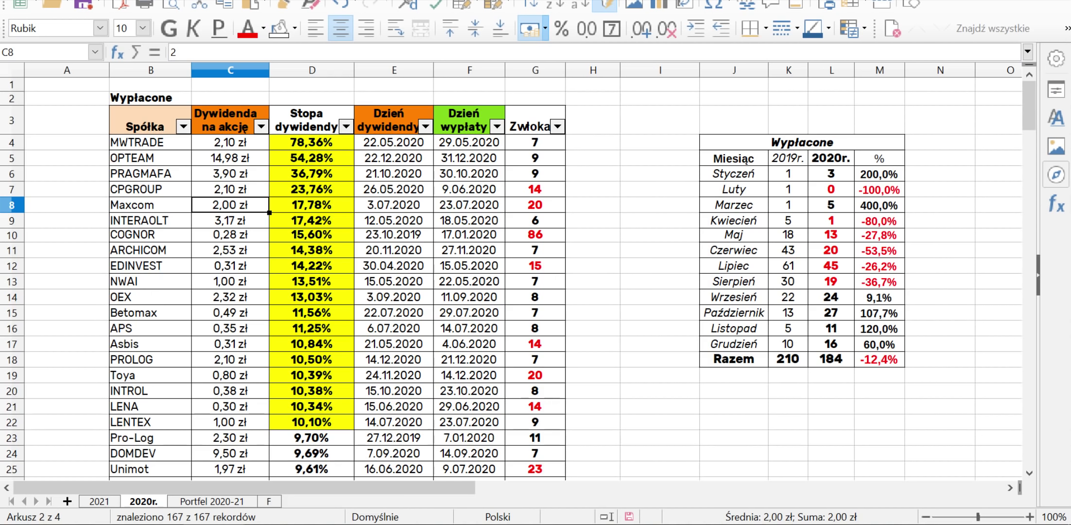
- Go back to the Portfel 2020-21 sheet and inspect the total and average under the Podsumowanie sesji results
key("ctrl+Page_Down")
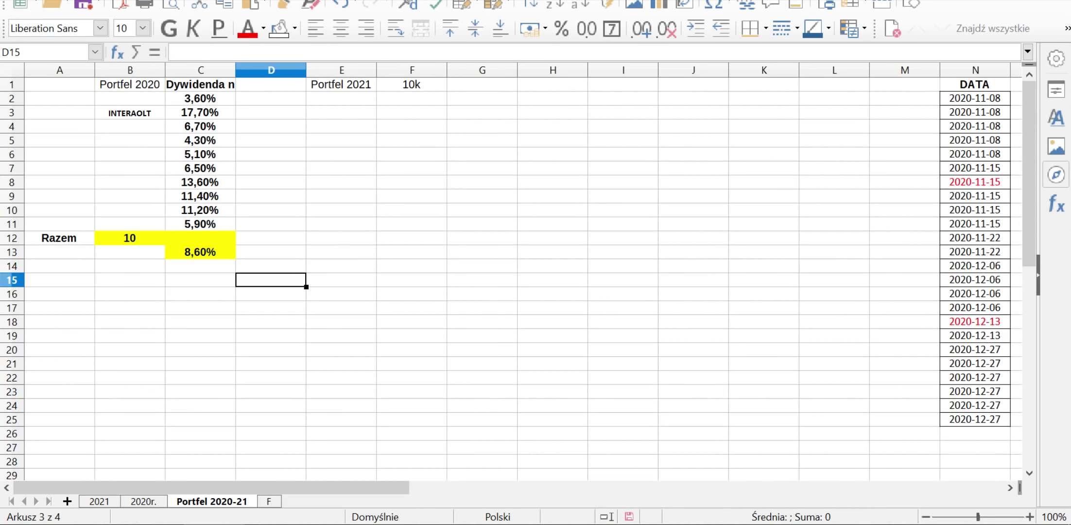
key("Right")
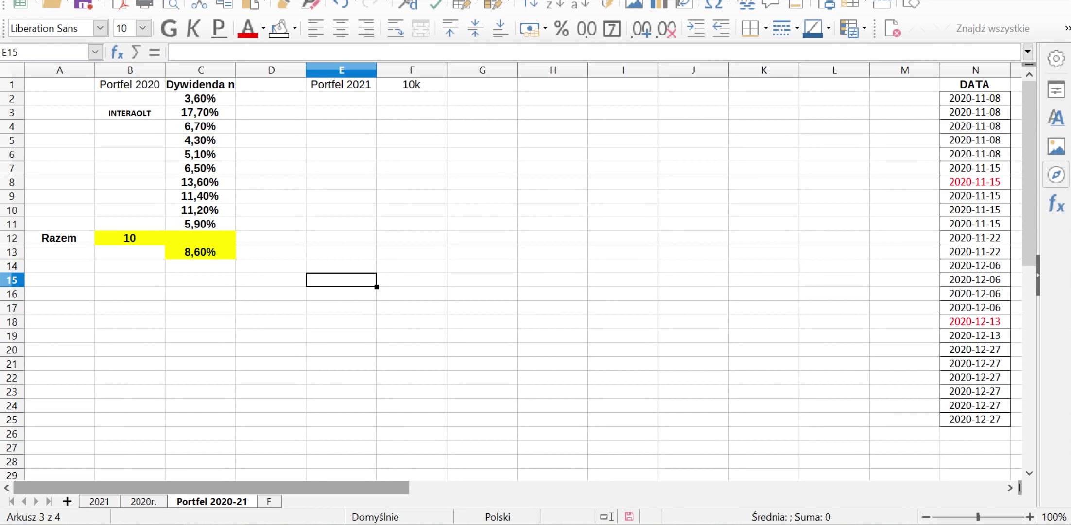
left_click_drag(304, 488, 626, 487)
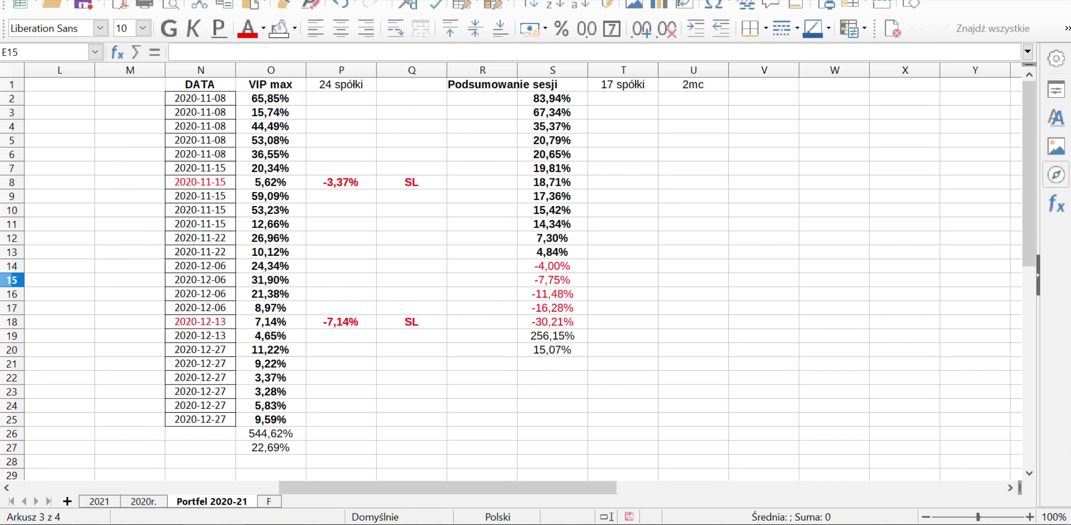
left_click(552, 322)
key("Down")
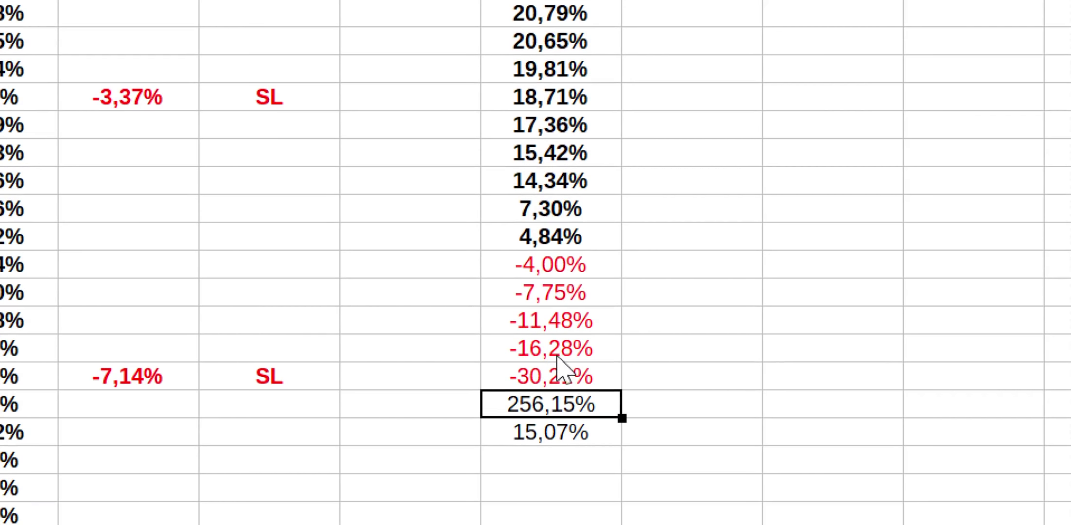
left_click(548, 437)
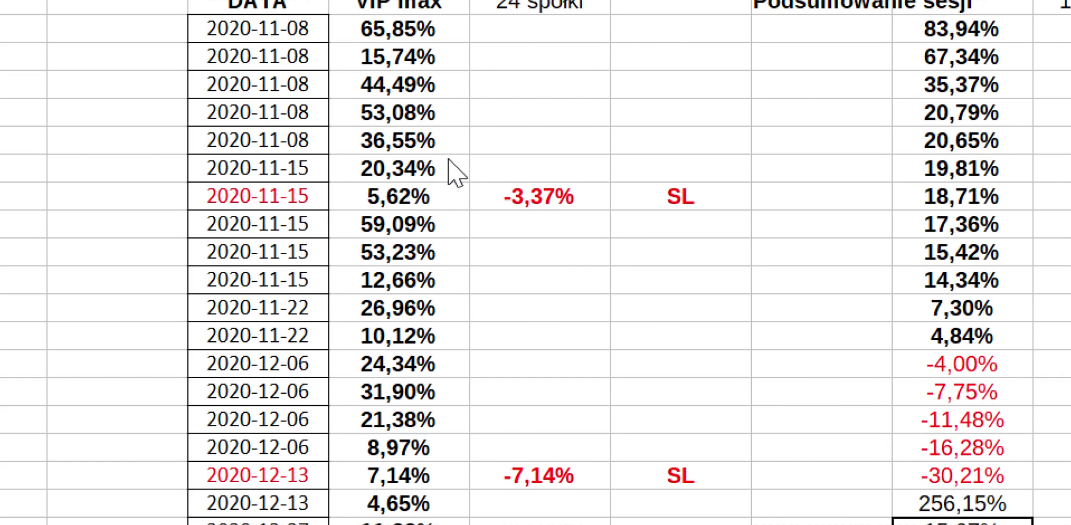
- Examine the first stop-loss entry and the earliest dated results in the VIP max list
left_click(510, 196)
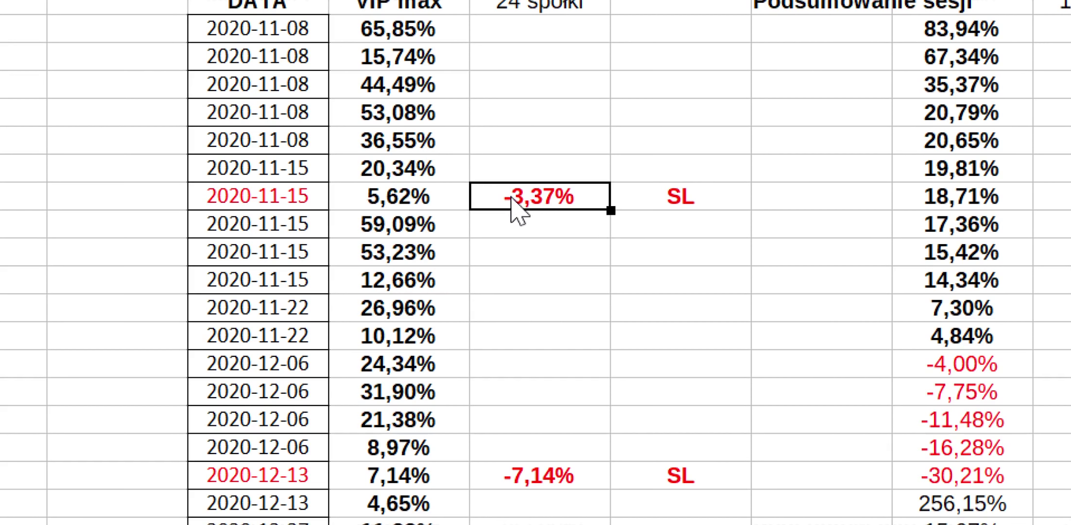
left_click(484, 117)
left_click(423, 39)
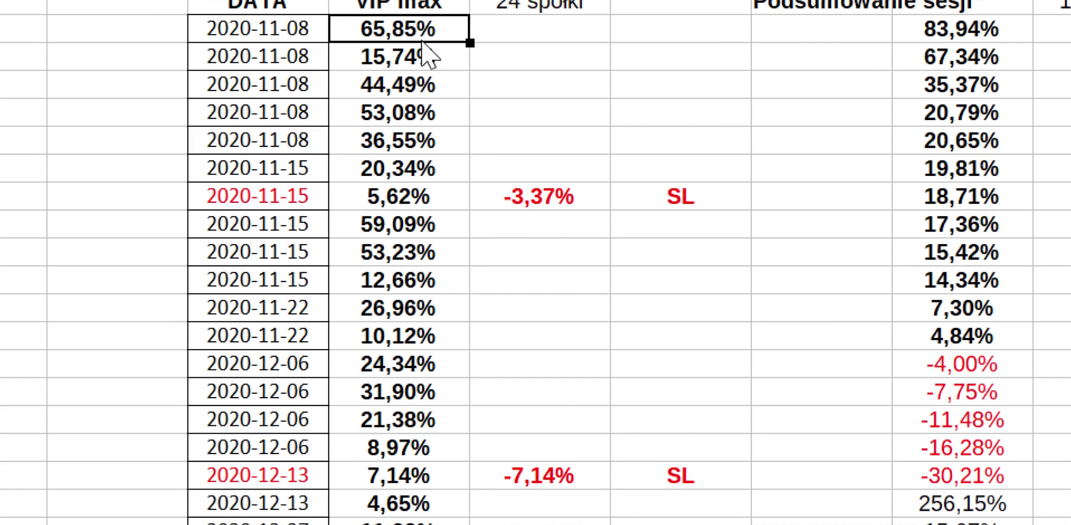
left_click(291, 37)
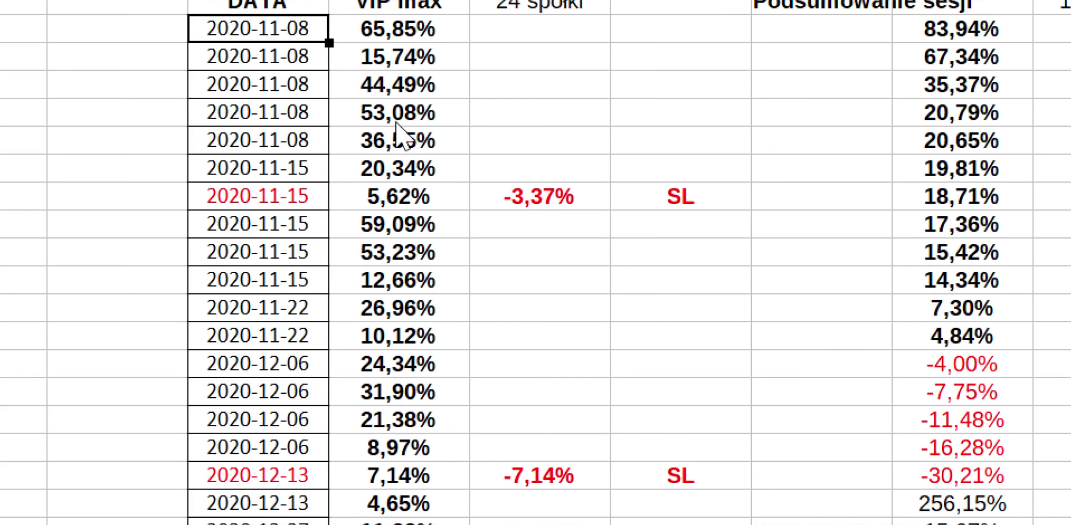
left_click(503, 120)
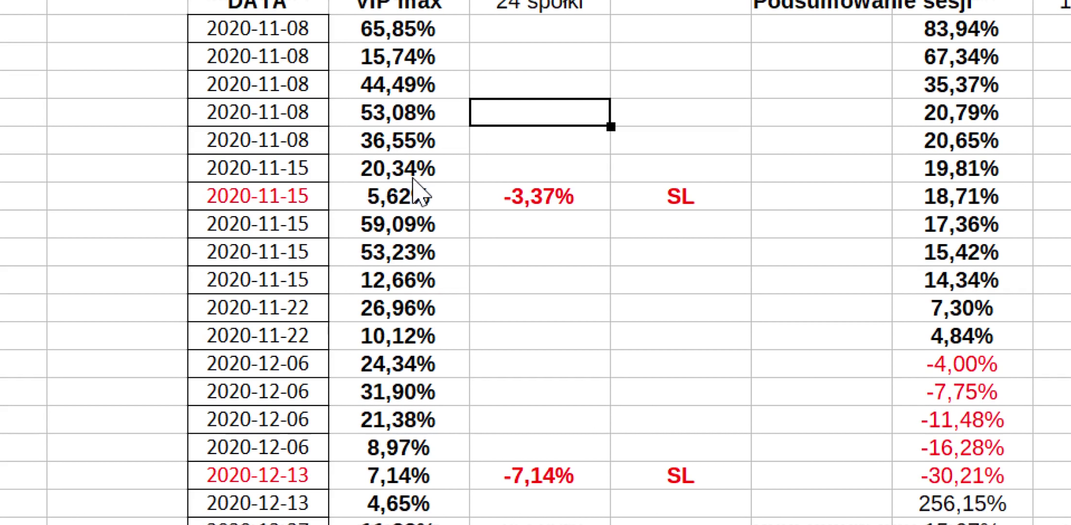
- Delete the total directly below the VIP max results, keeping the average underneath it
scroll(397, 420, "down", 3)
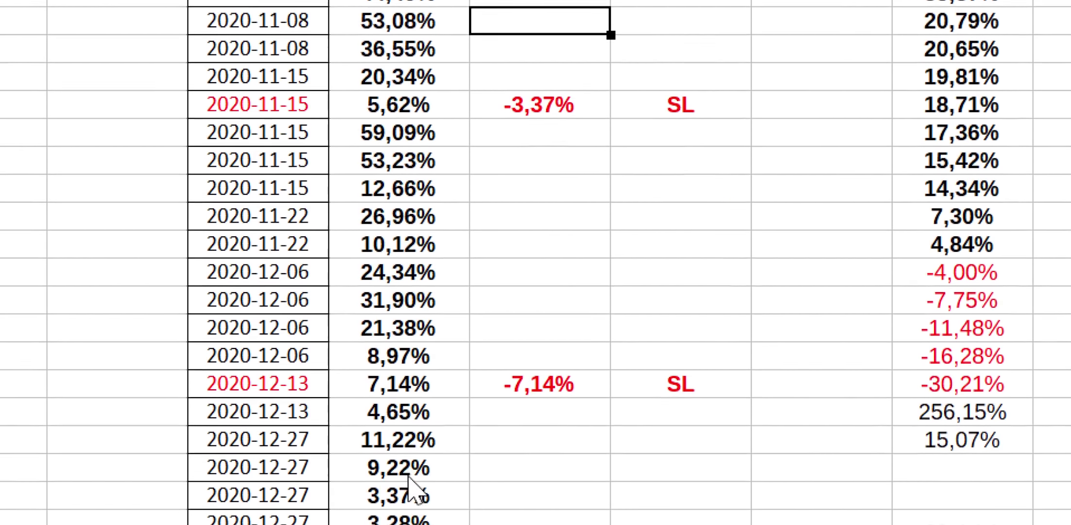
left_click(399, 464)
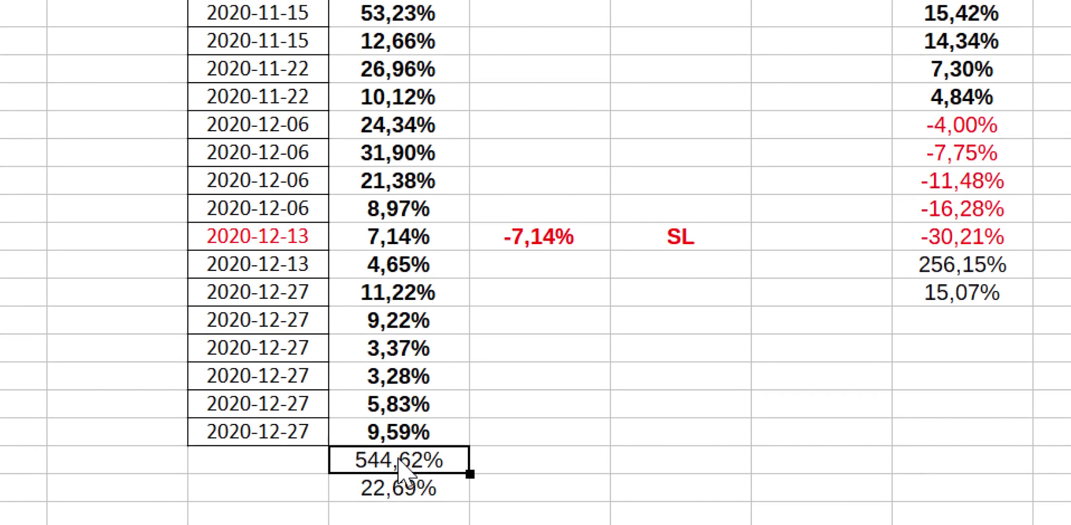
key("Delete")
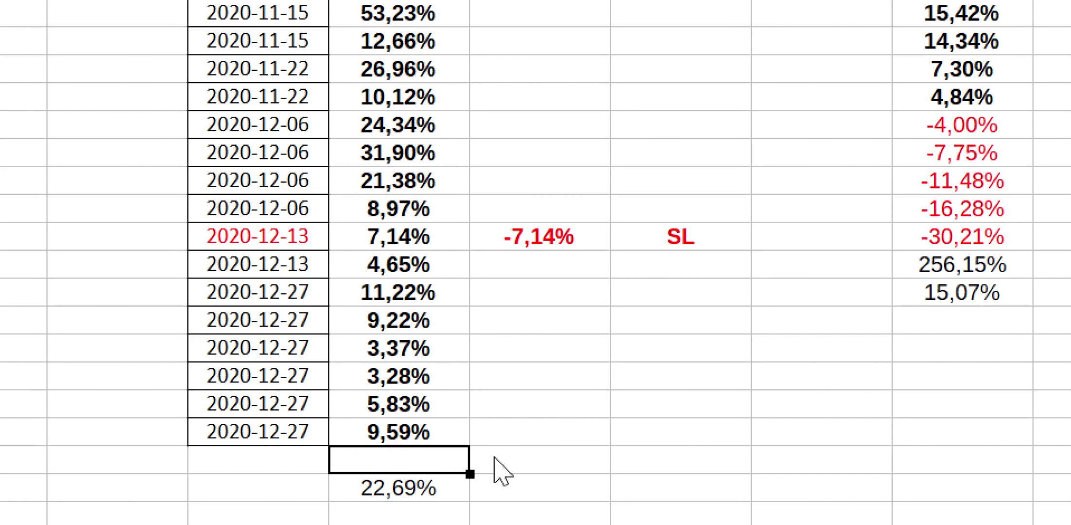
- Check the average below the VIP max results, and review the list back up to the 2020-11-15 stop-loss entry
scroll(411, 403, "down", 1)
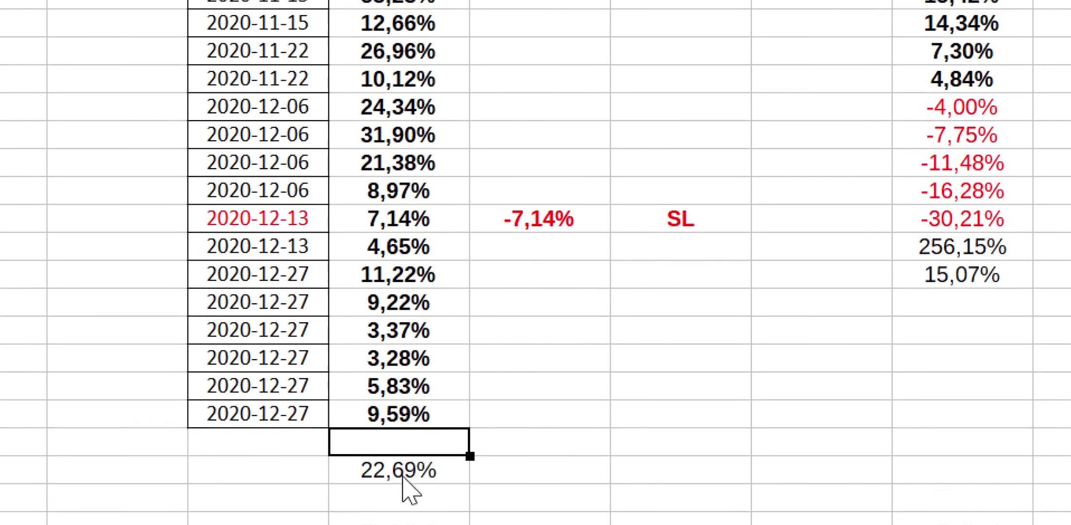
left_click(399, 467)
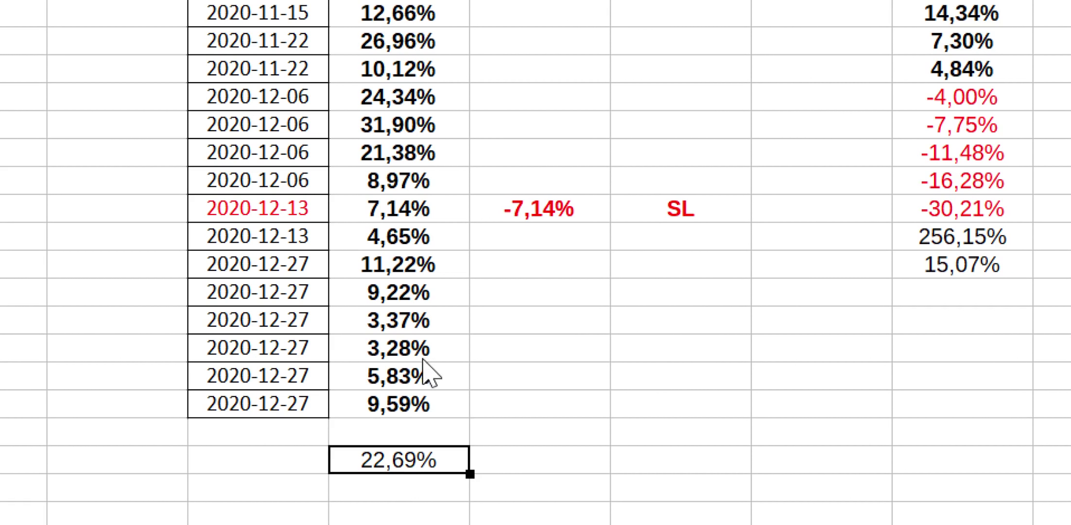
scroll(448, 24, "up", 1)
scroll(447, 31, "up", 1)
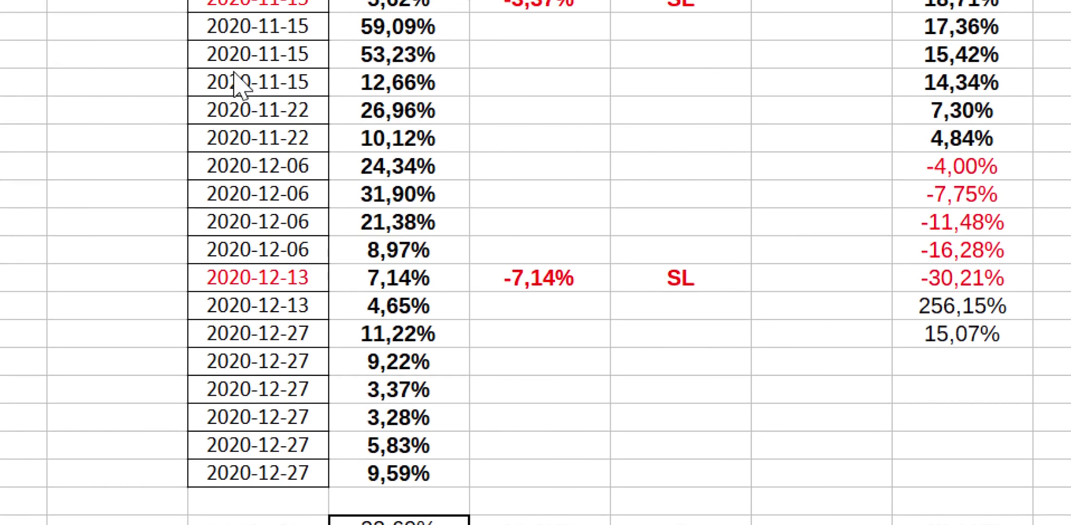
scroll(396, 22, "up", 1)
scroll(501, 29, "up", 2)
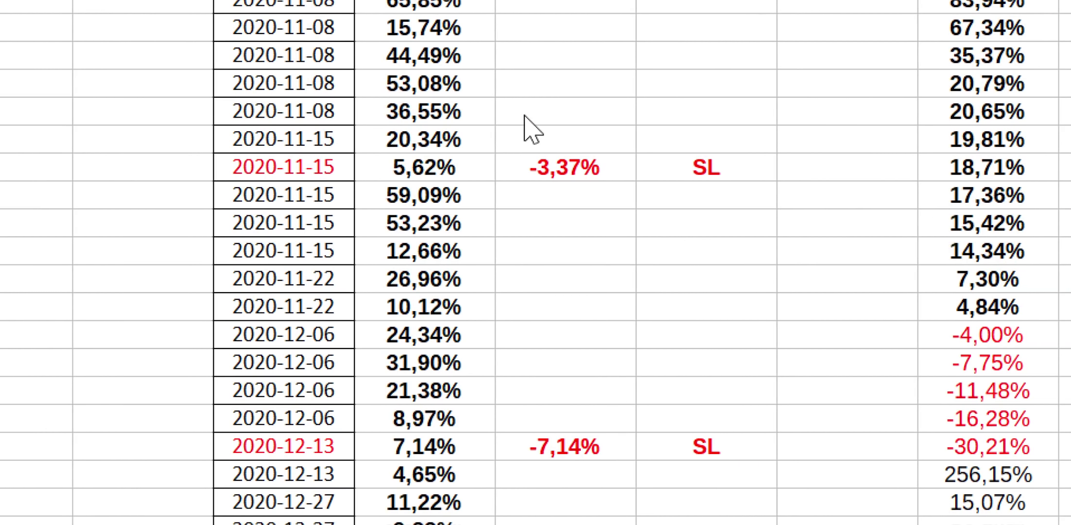
left_click(449, 175)
left_click(530, 174)
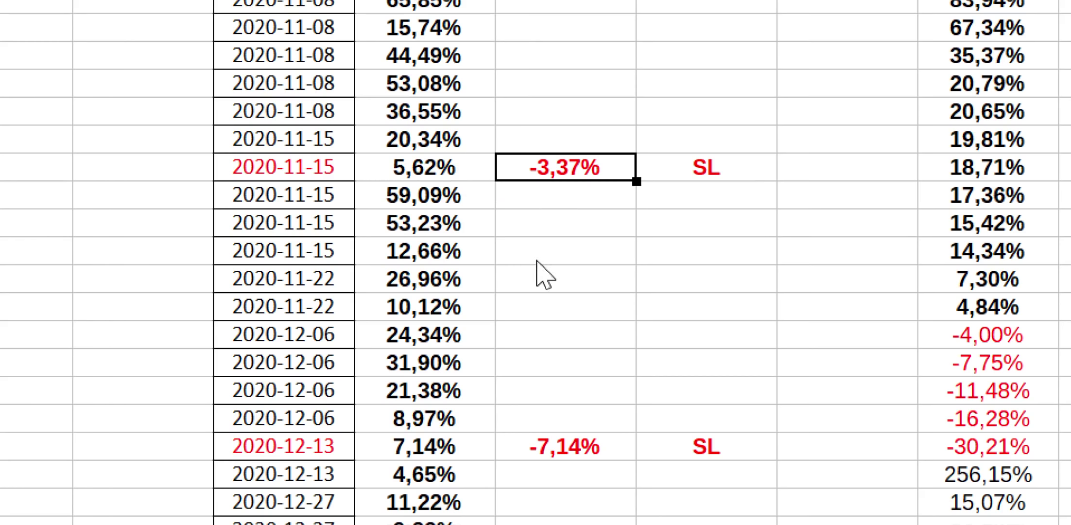
- Compare the 2020-12-13 stop-loss entry with its VIP max result, and review the remaining entries down to 2020-12-27
scroll(548, 481, "down", 1)
left_click(530, 362)
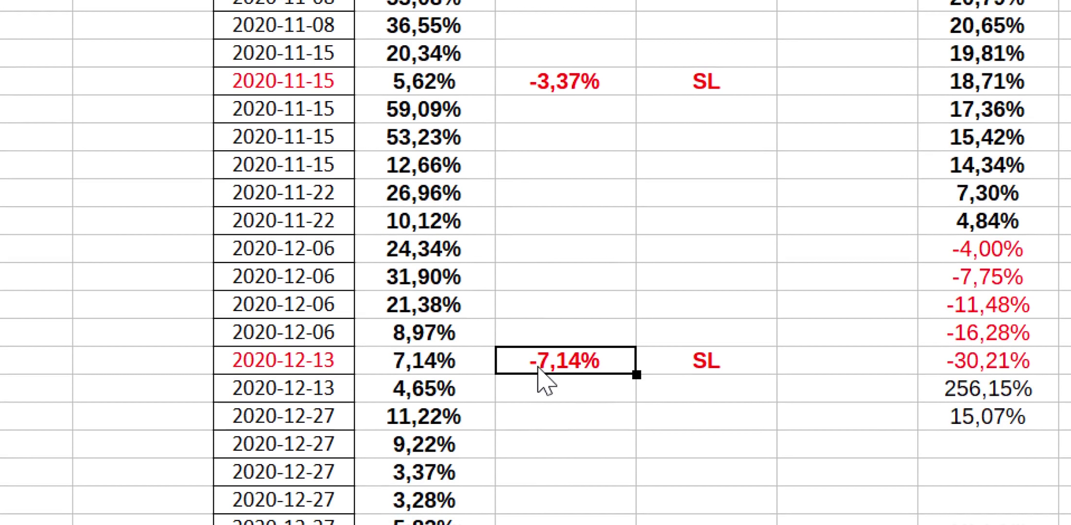
left_click(461, 365)
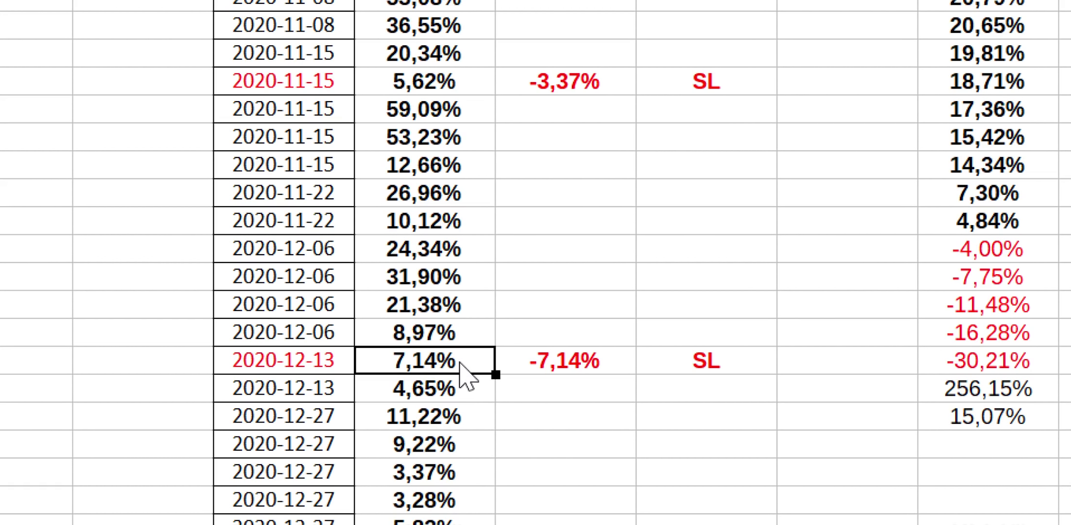
left_click(570, 369)
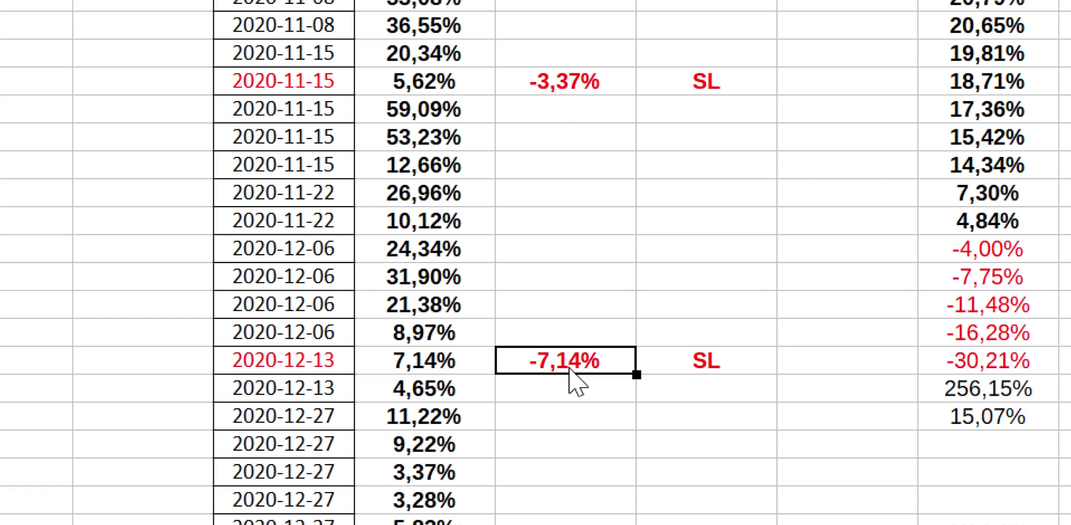
scroll(586, 457, "down", 1)
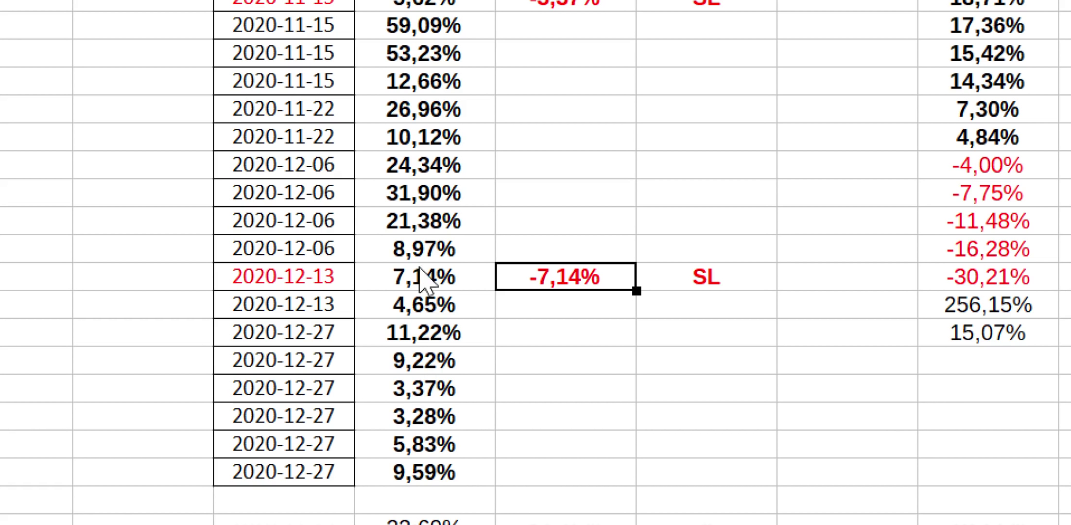
- Return to the Portfel 2020 dividend yields and the Portfel 2021 heading in the sheet's first columns
scroll(372, 29, "up", 3)
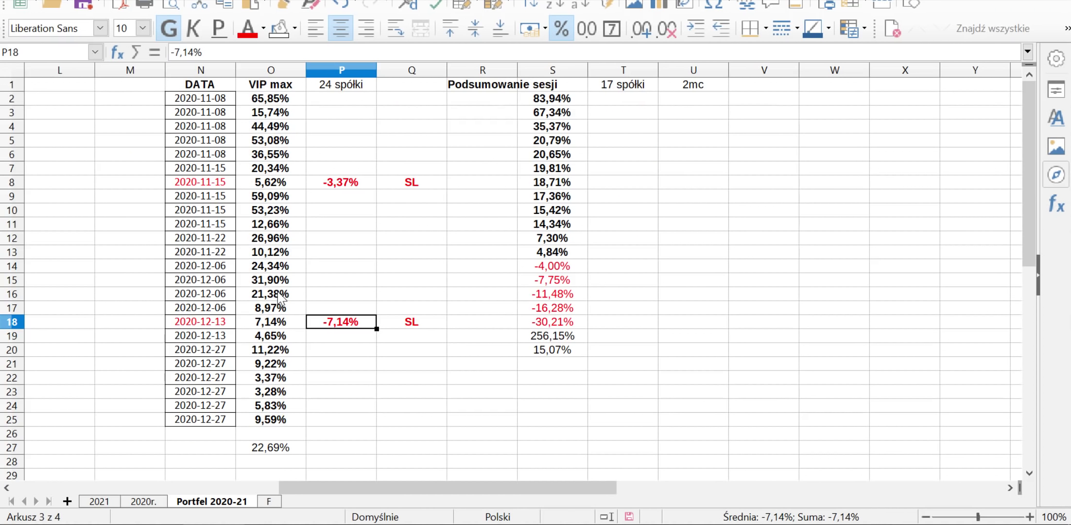
left_click_drag(291, 487, 29, 487)
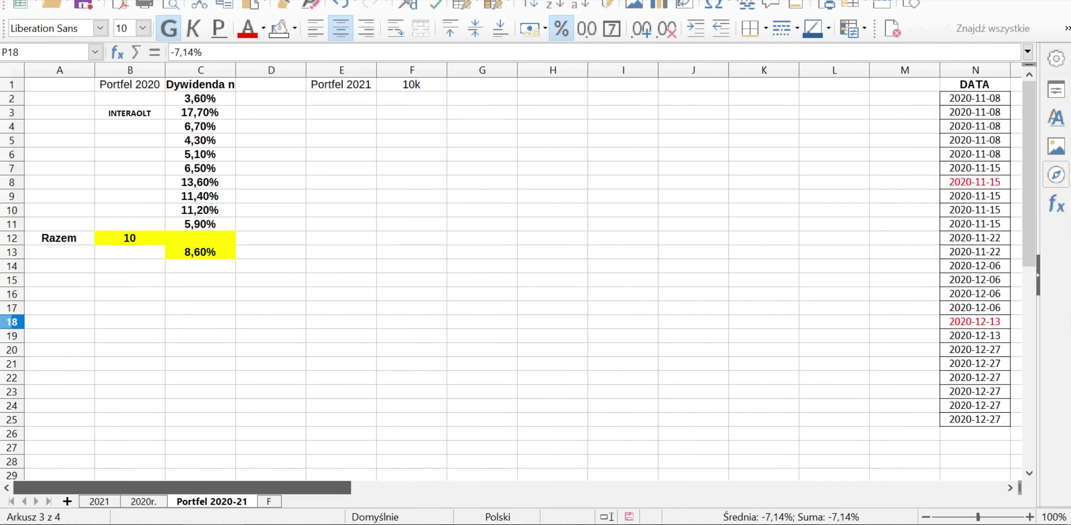
left_click(271, 308)
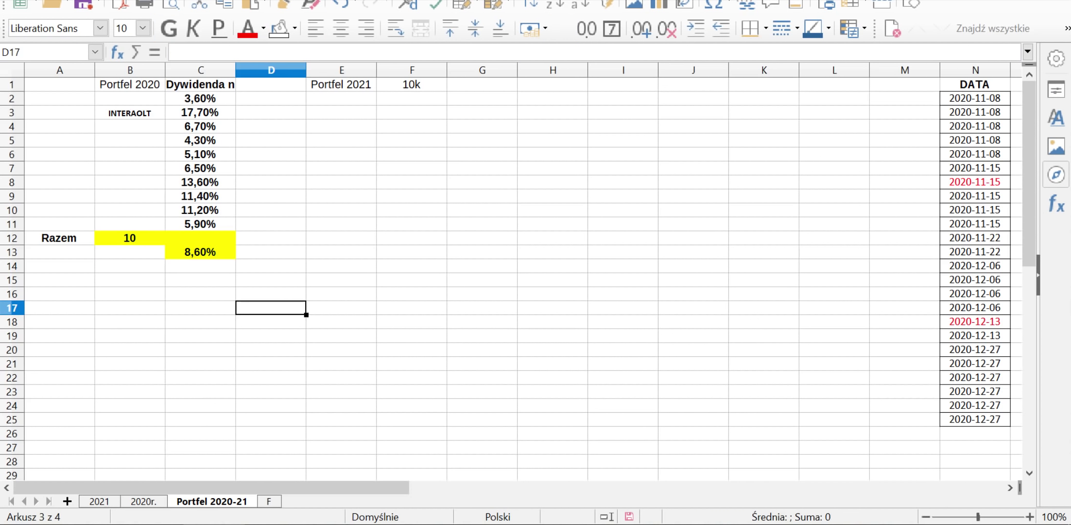
left_click(270, 279)
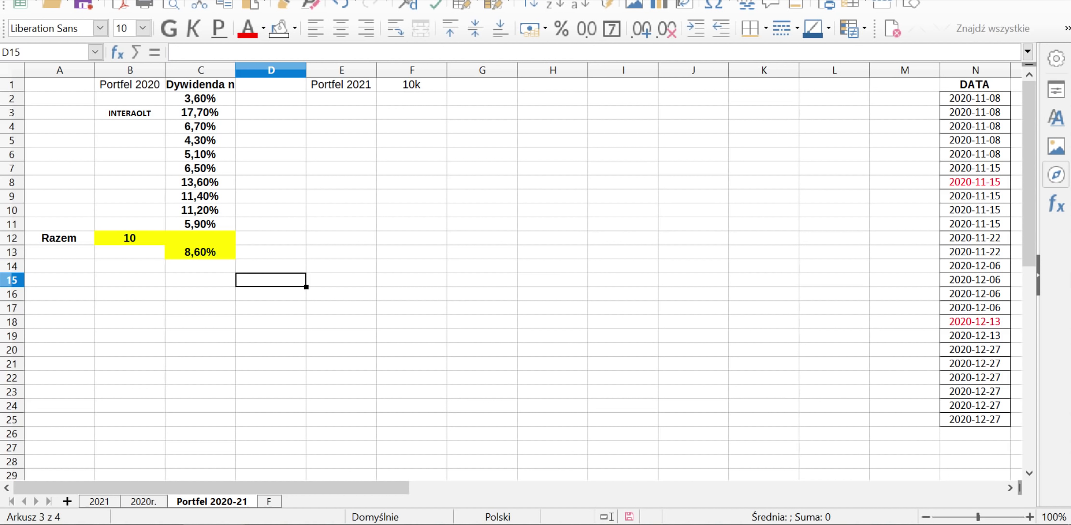
left_click(341, 280)
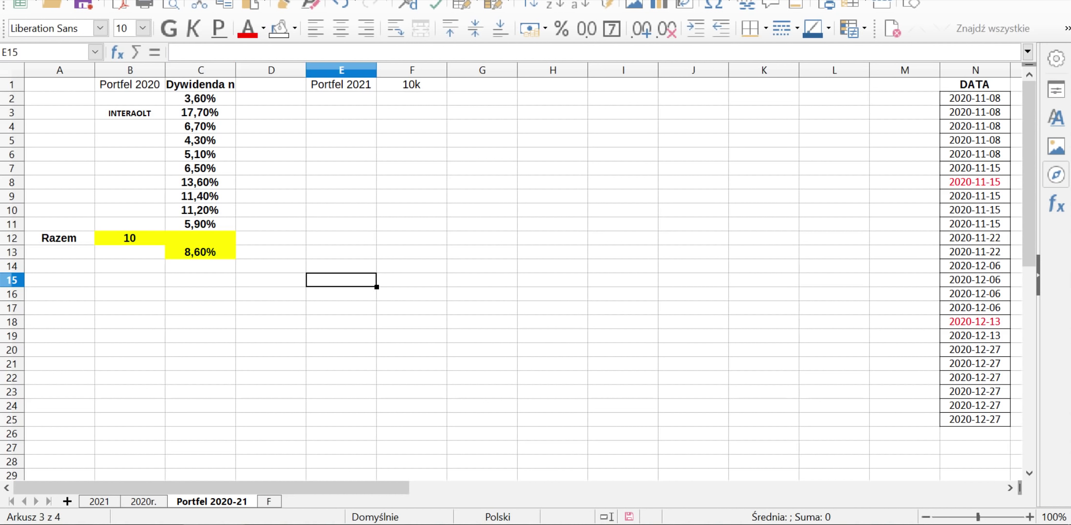
left_click(411, 265)
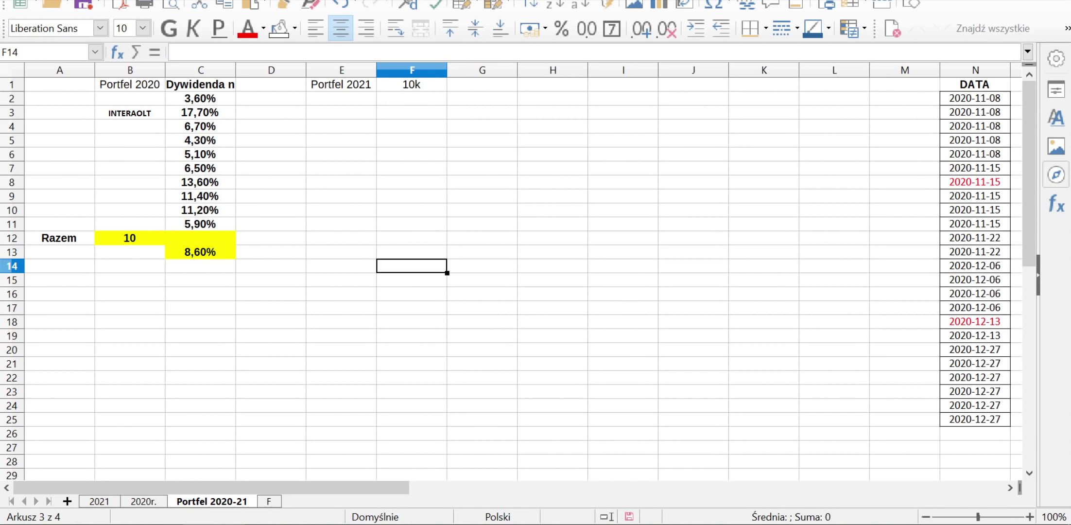
left_click(341, 266)
left_click(341, 251)
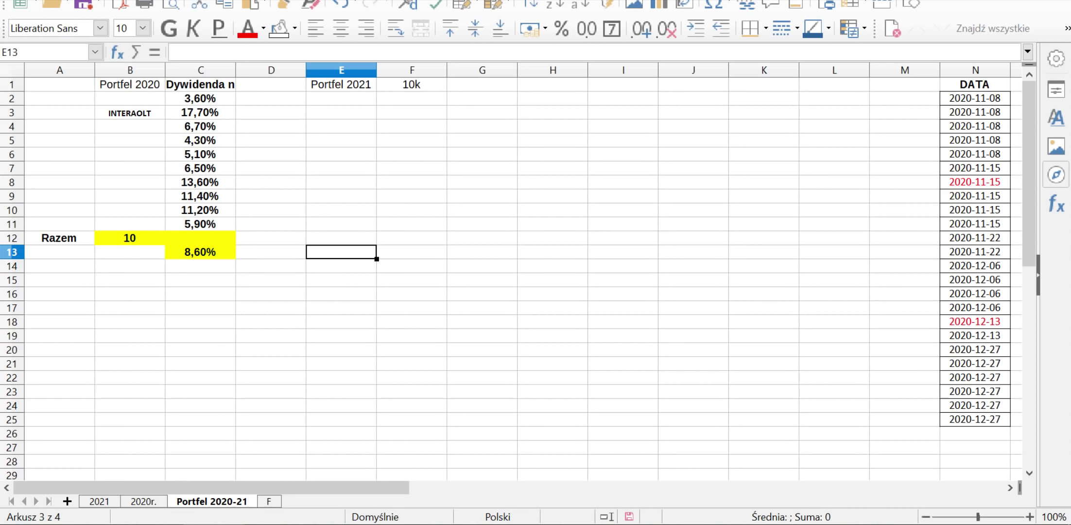
left_click(341, 266)
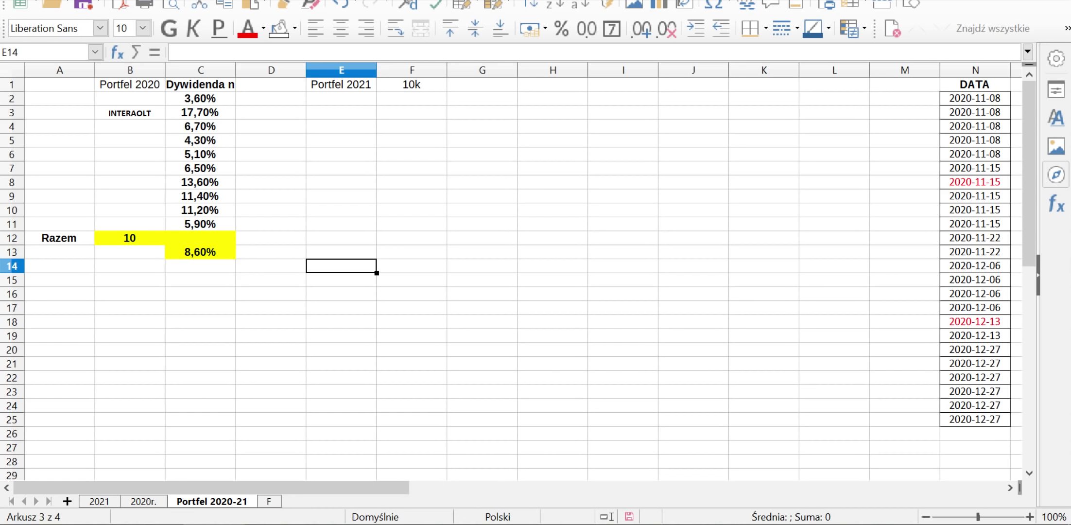
left_click(271, 266)
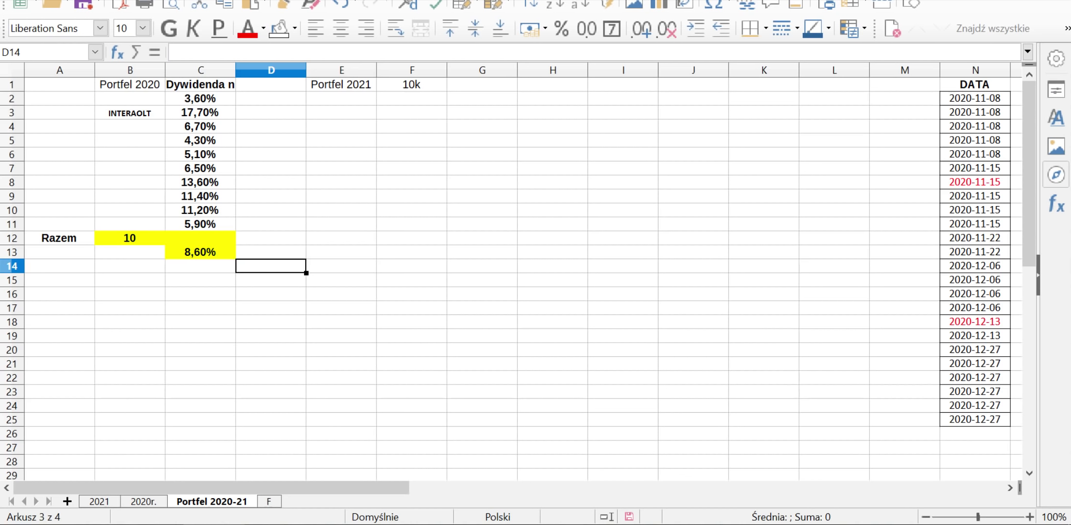
left_click(341, 266)
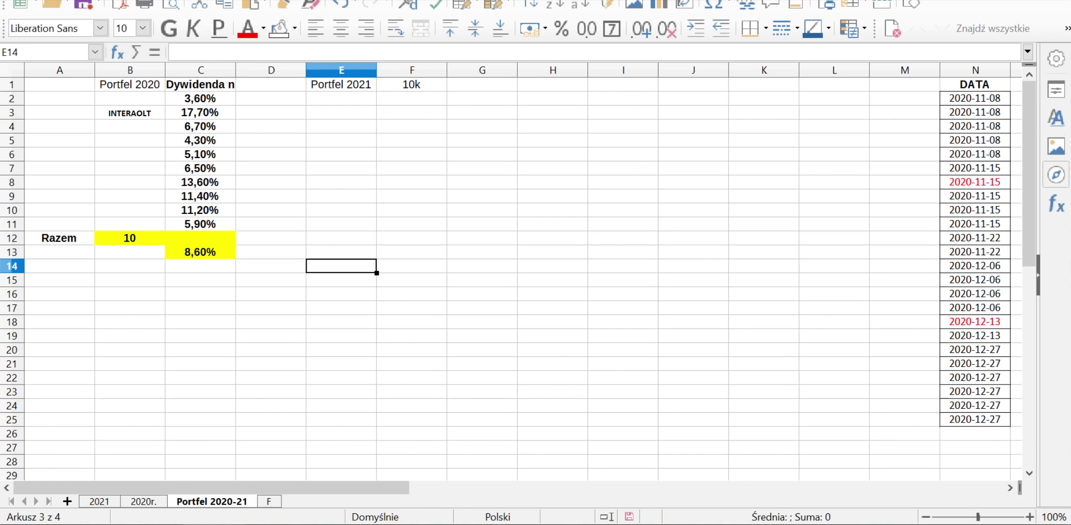
left_click(271, 280)
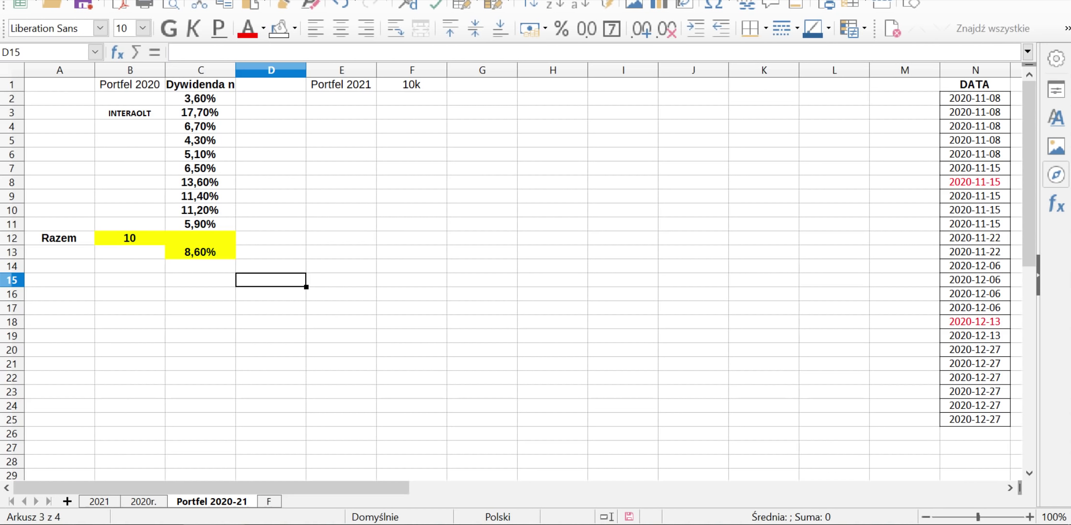
left_click(341, 154)
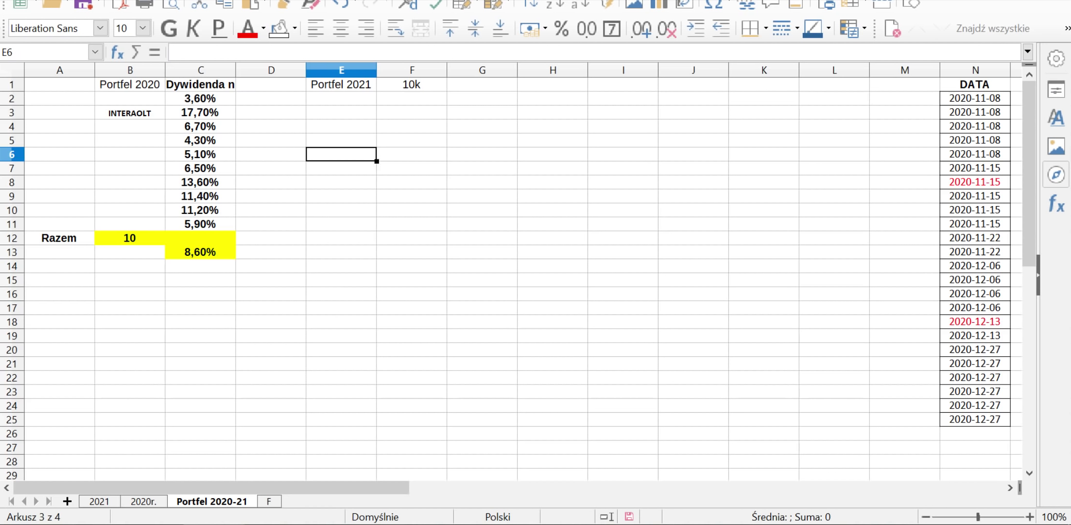
left_click(341, 168)
left_click(271, 154)
left_click(341, 168)
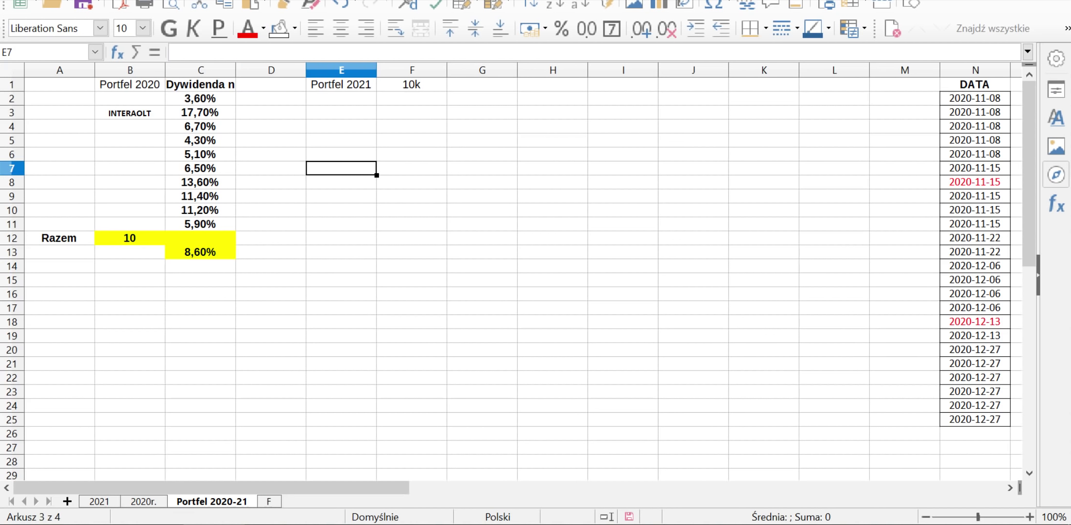